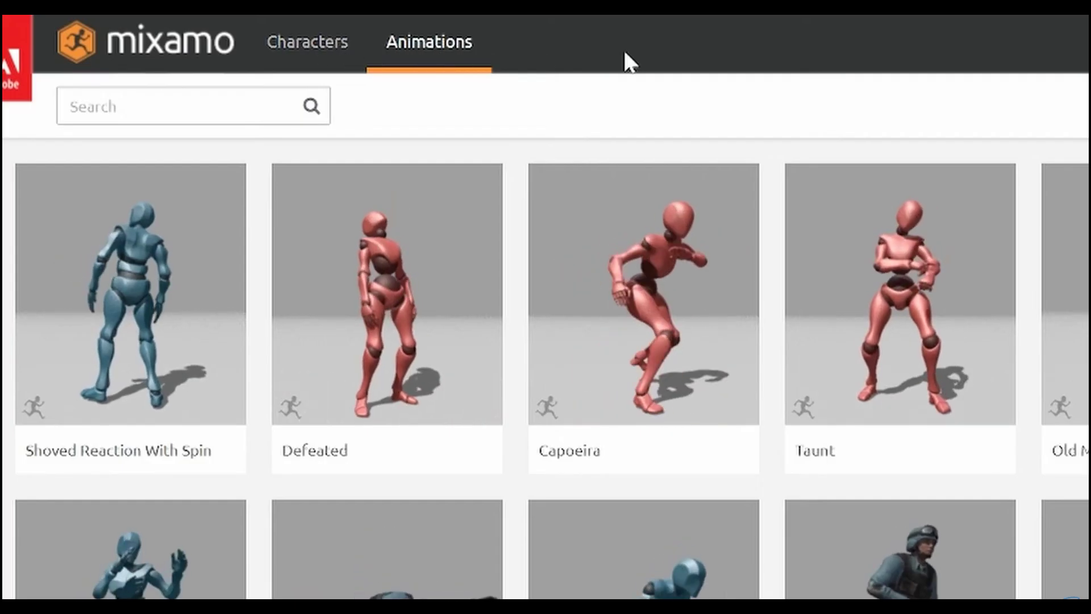
- Browse Mixamo characters and preview the Running Slide on Vanguard
left_click(364, 43)
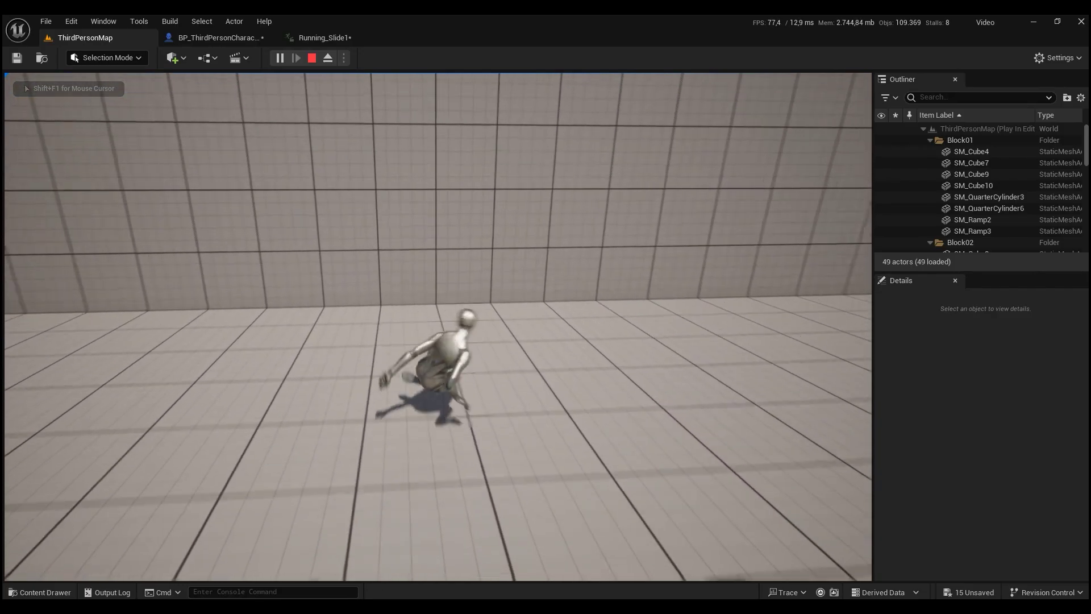
key("c")
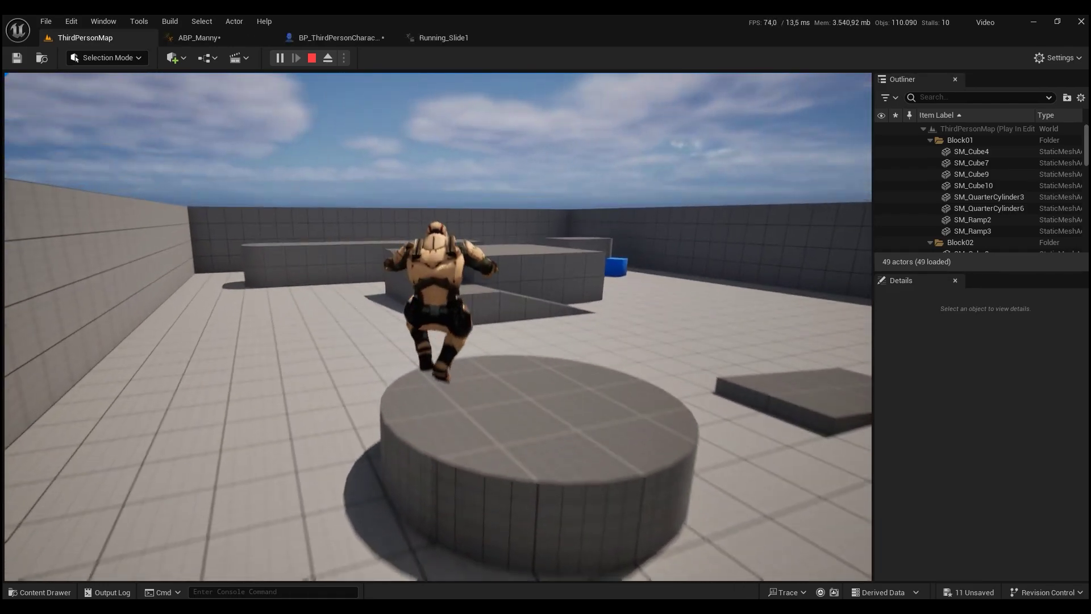
key("c")
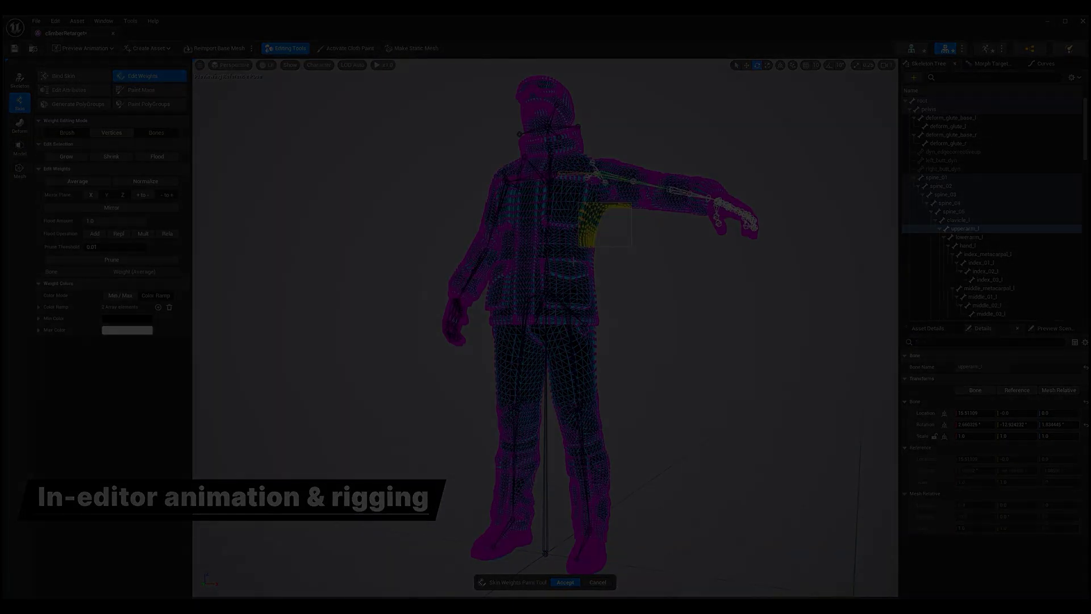
- Download Vanguard in T-pose and Running Slide Without Skin, then select the Vanguard skeleton
left_click(991, 152)
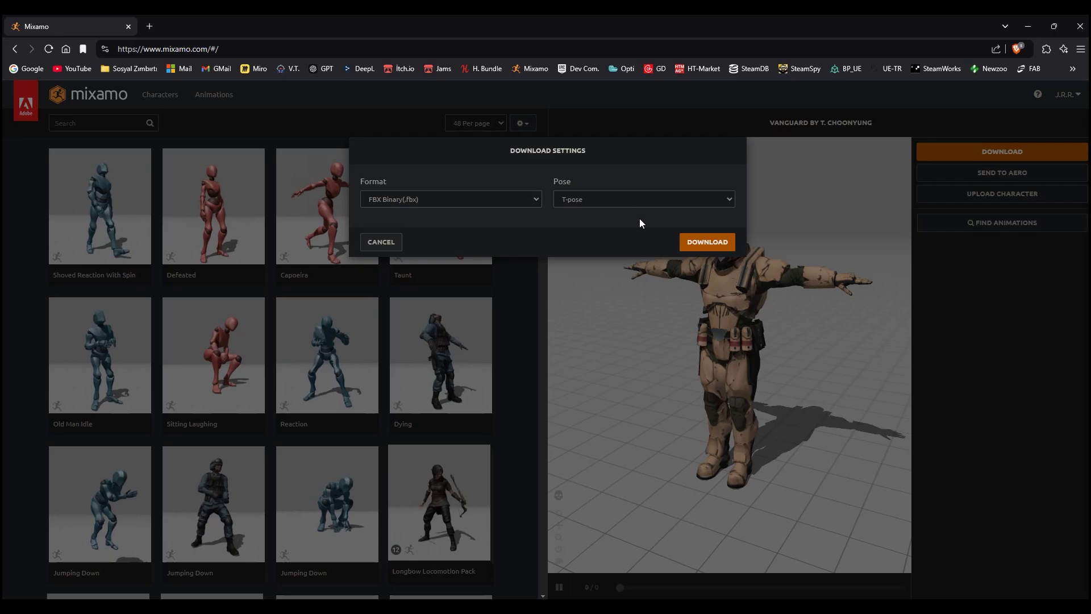
left_click(707, 241)
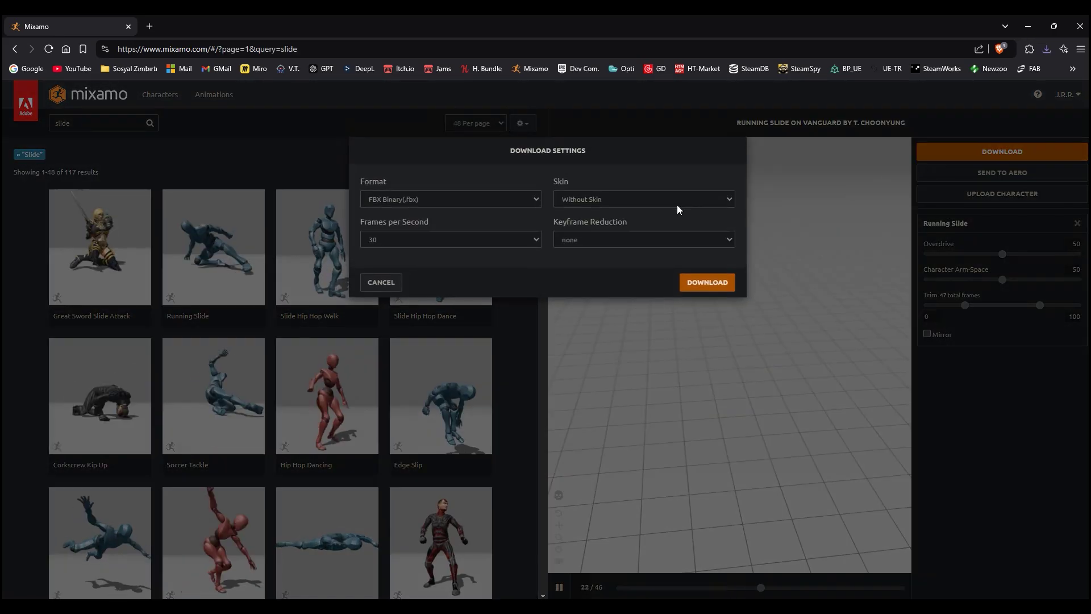
left_click(676, 205)
left_click(602, 212)
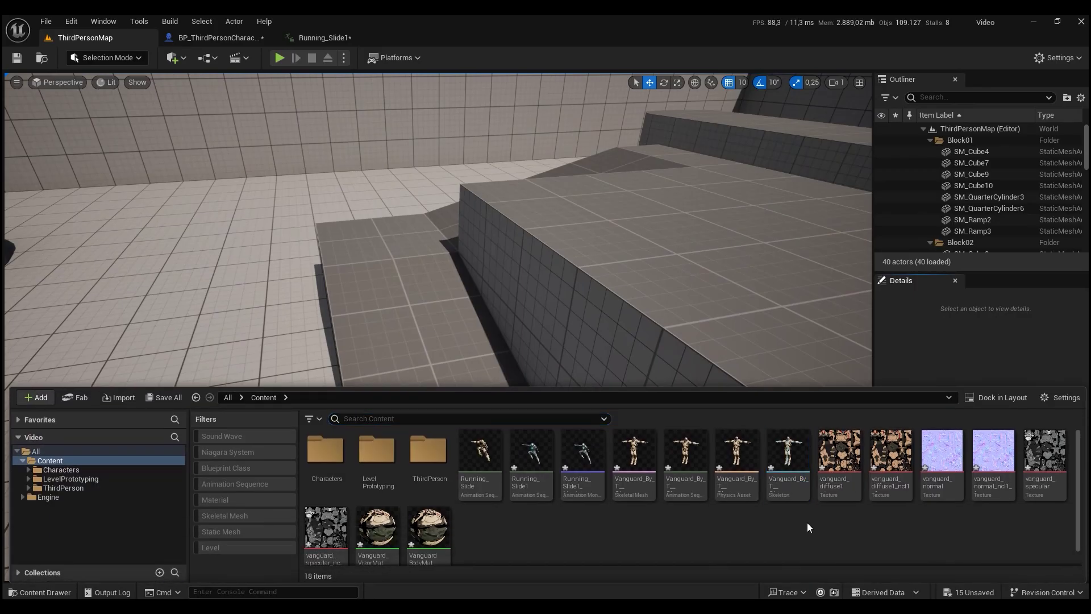
left_click(790, 482)
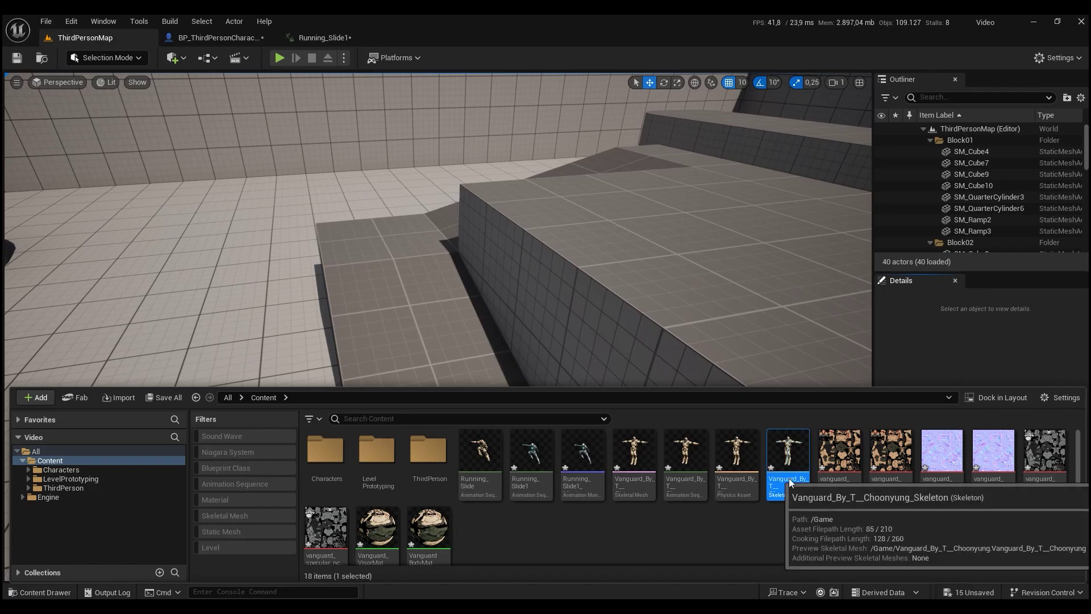
- Open the Vanguard skeleton asset in the Skeleton editor to inspect its bones
double_click(790, 482)
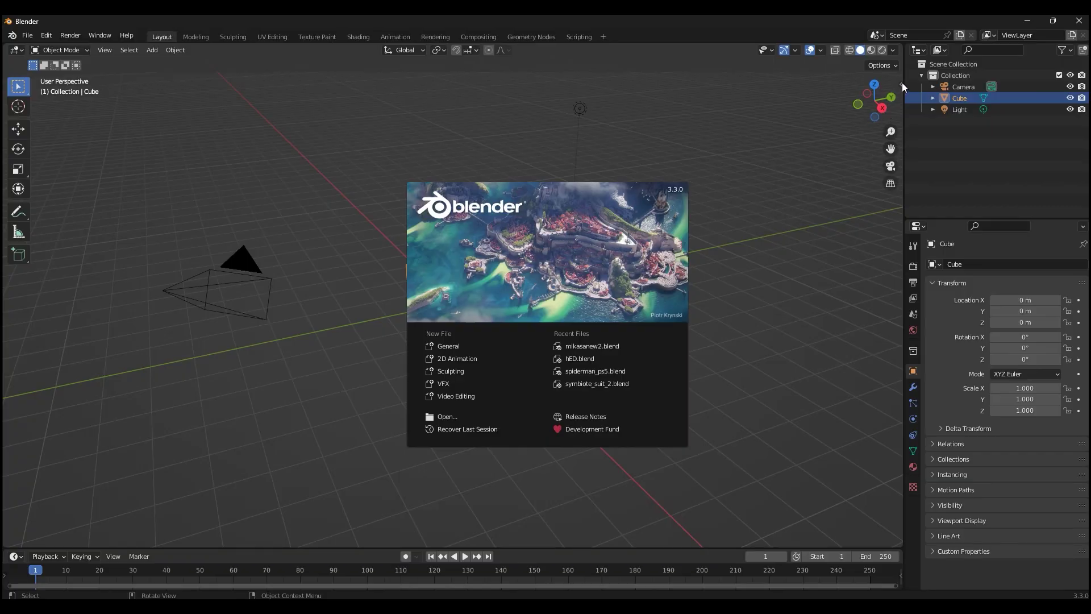
- In the Mixamo Rootbaker sidebar, turn off Use Z, Transfer Rotation and Remove Namespaces
left_click(903, 85)
left_click(902, 83)
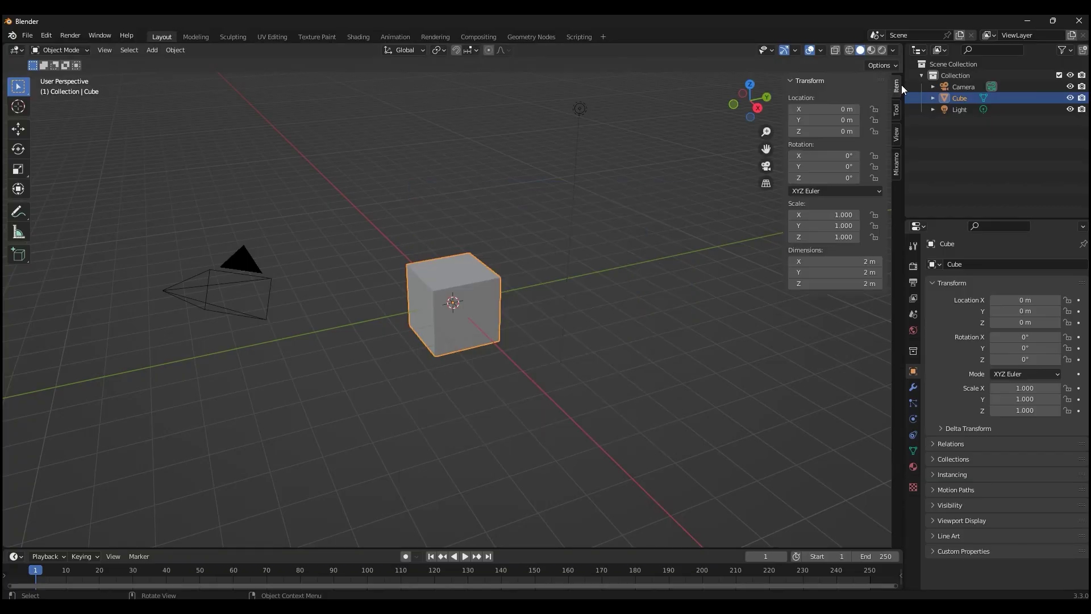
left_click(896, 166)
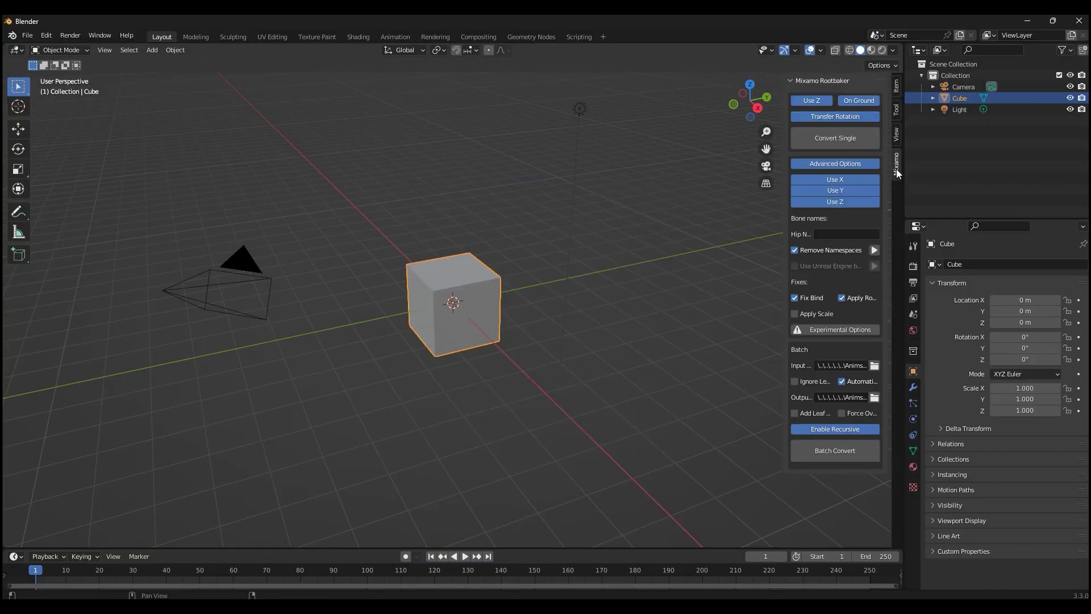
left_click(818, 103)
left_click(827, 118)
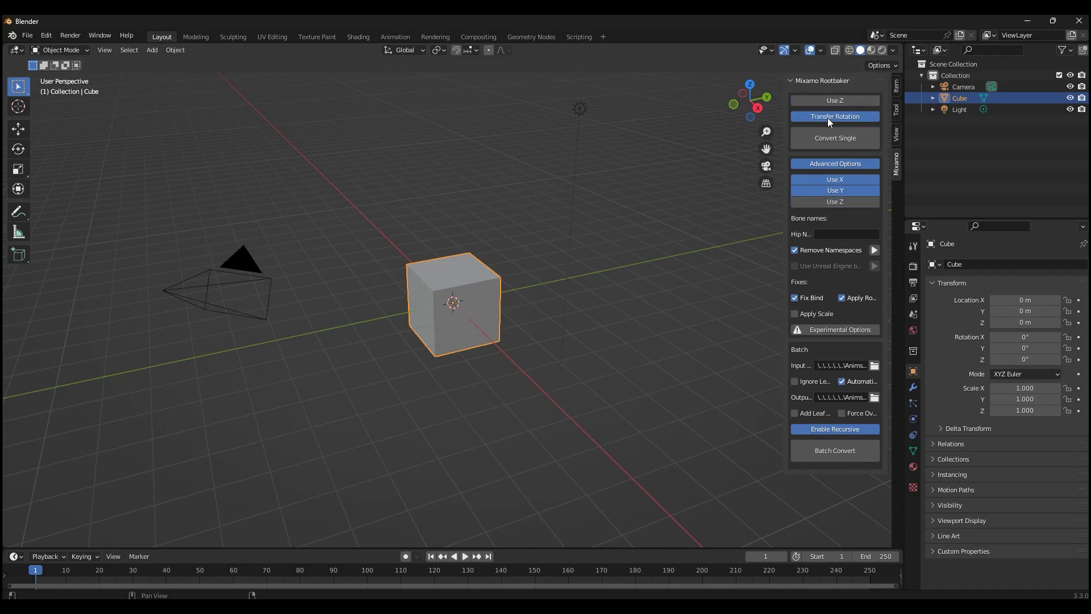
left_click(795, 252)
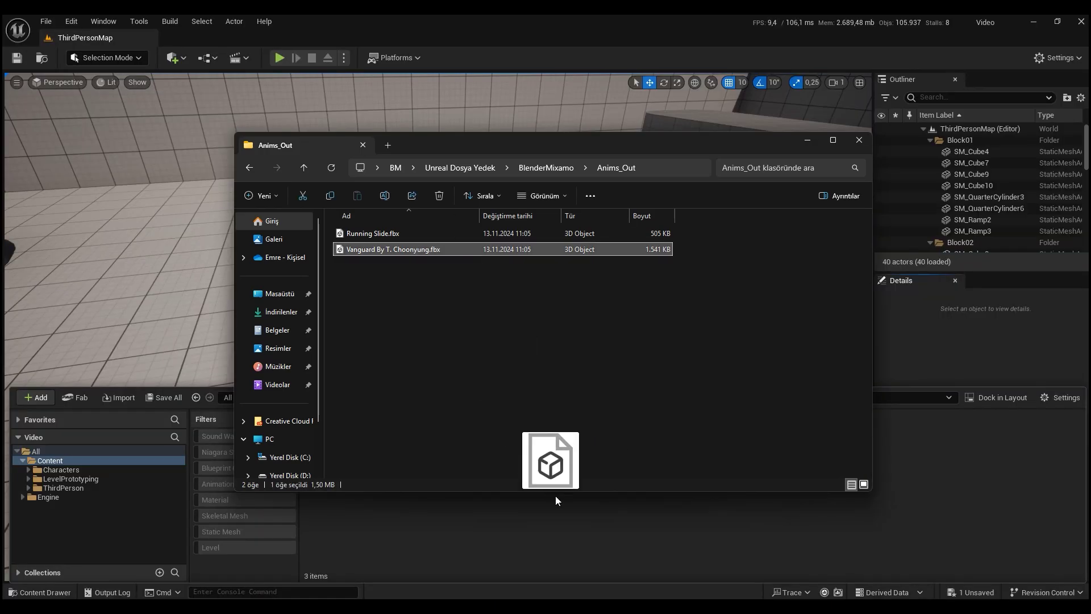
- Import the Vanguard FBX, force-delete its two generated materials, and open its skeleton
left_click_drag(556, 500, 582, 540)
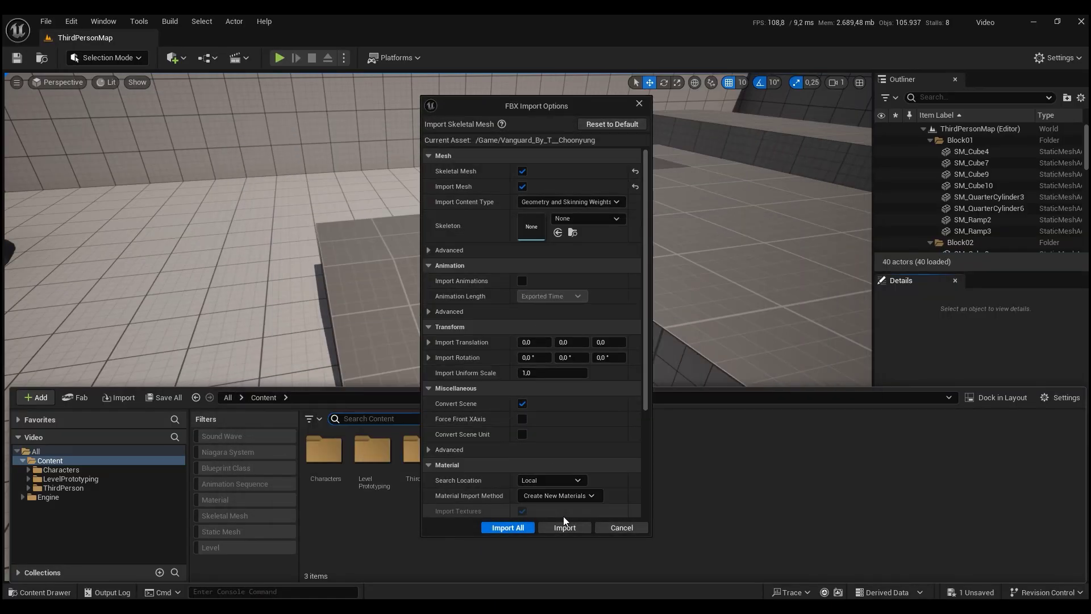
left_click(564, 527)
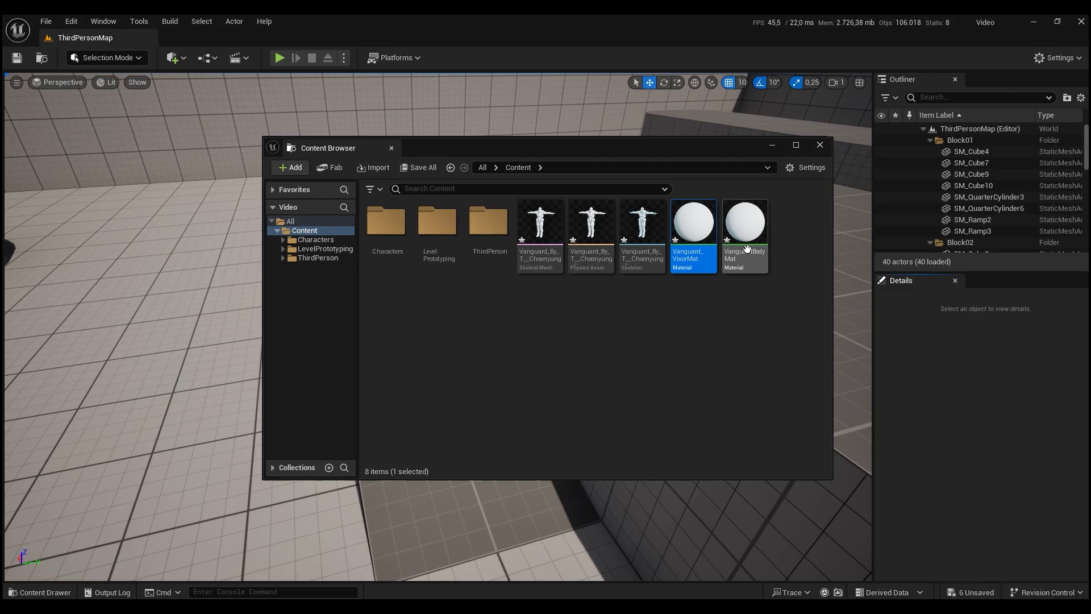
left_click(747, 248, "ctrl")
key("Delete")
left_click(479, 495)
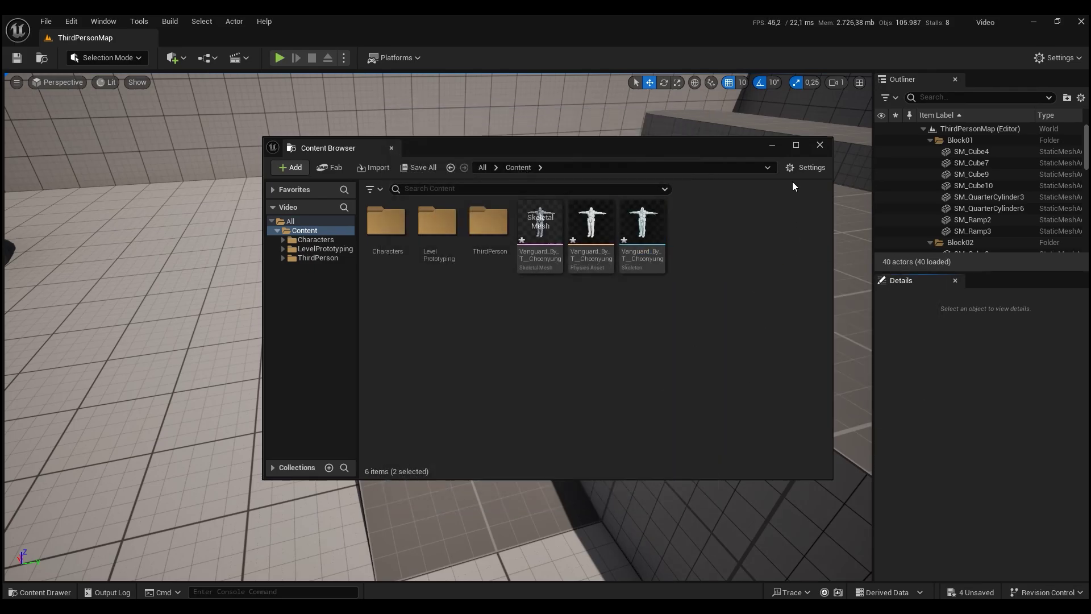
double_click(642, 225)
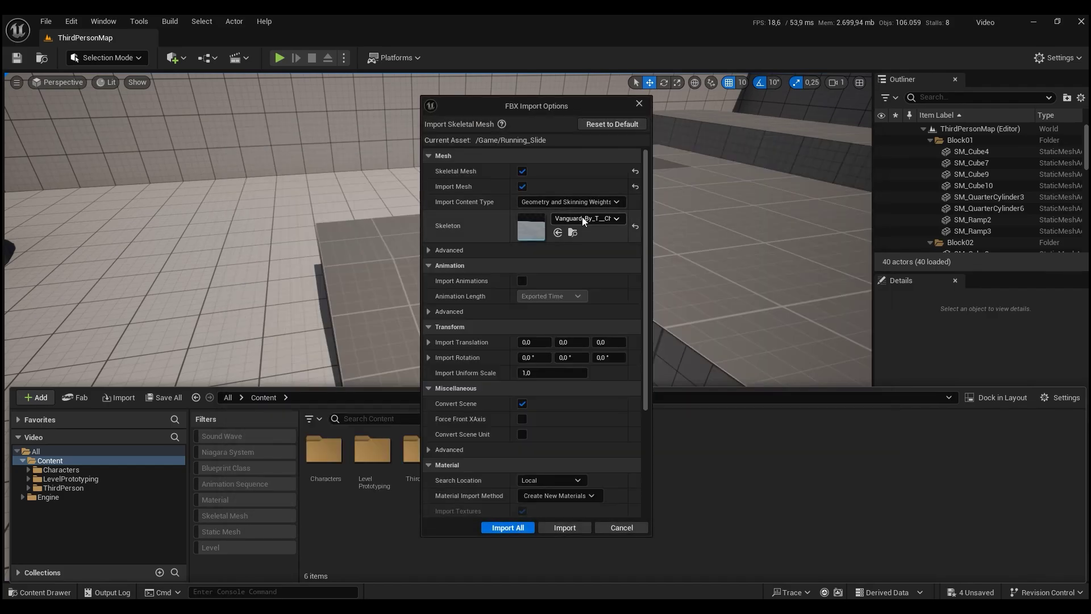
- Import Running Slide as animation only on the Vanguard skeleton, then preview Running_Slide
left_click(582, 217)
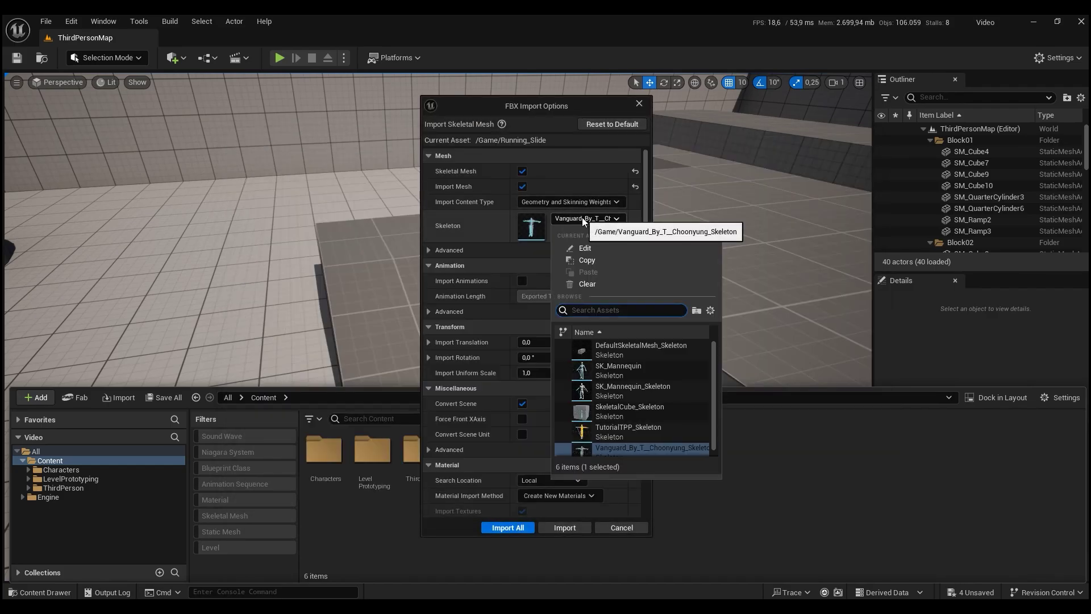
left_click(522, 187)
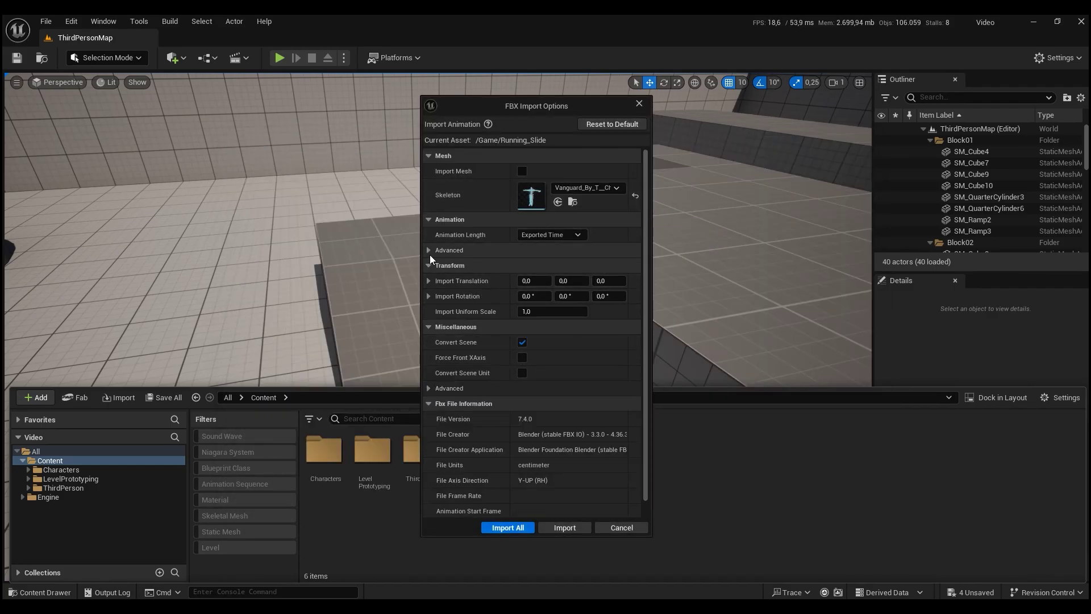
left_click(508, 528)
double_click(472, 457)
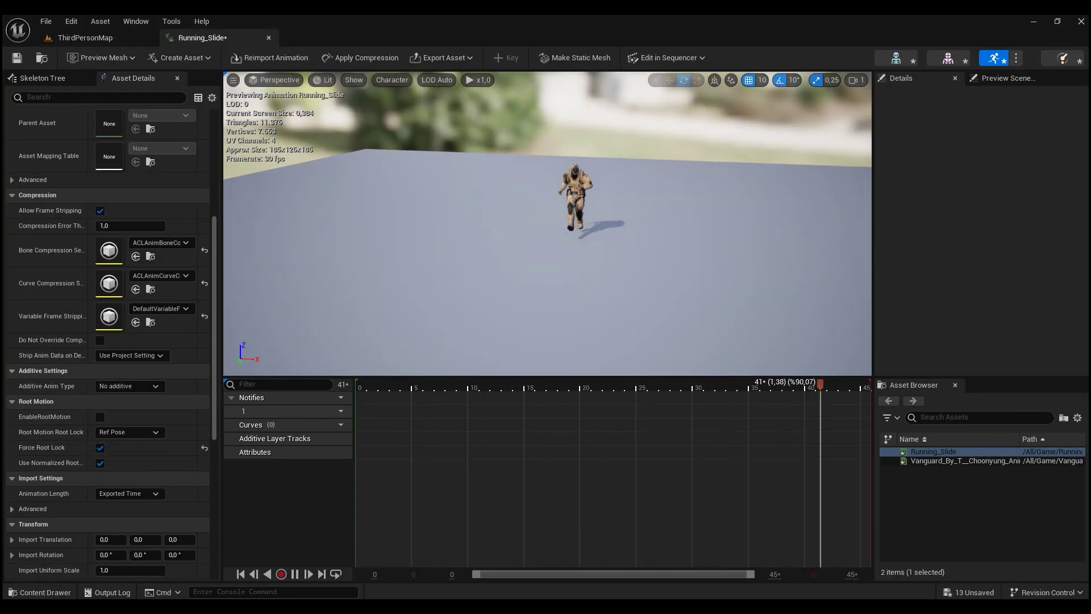
left_click_drag(395, 295, 398, 272)
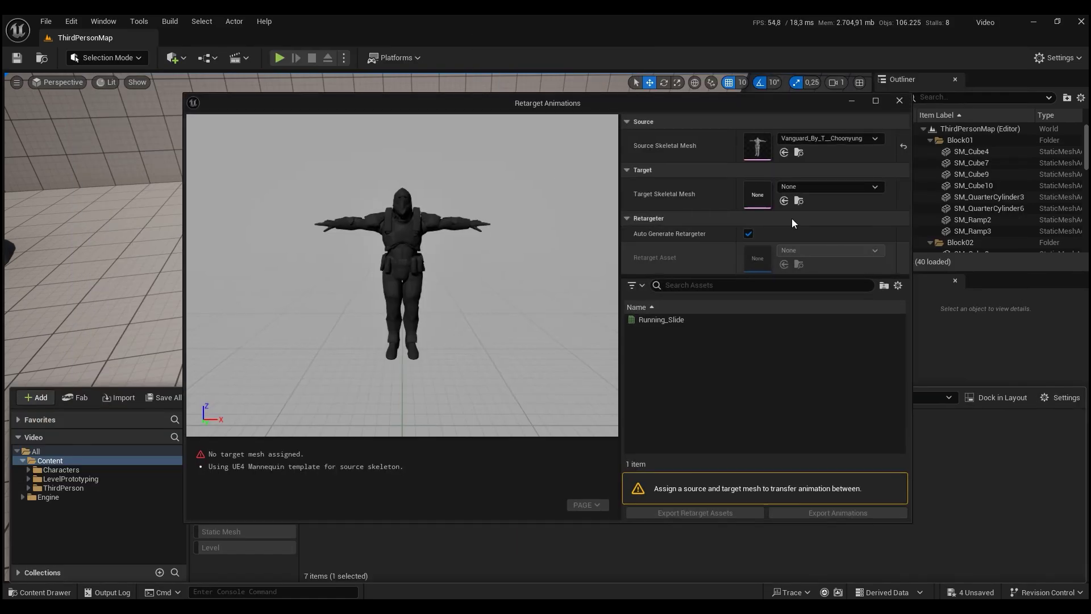
- Retarget Running_Slide onto SKM_Manny and export it into the Content folder
left_click(827, 185)
left_click(809, 384)
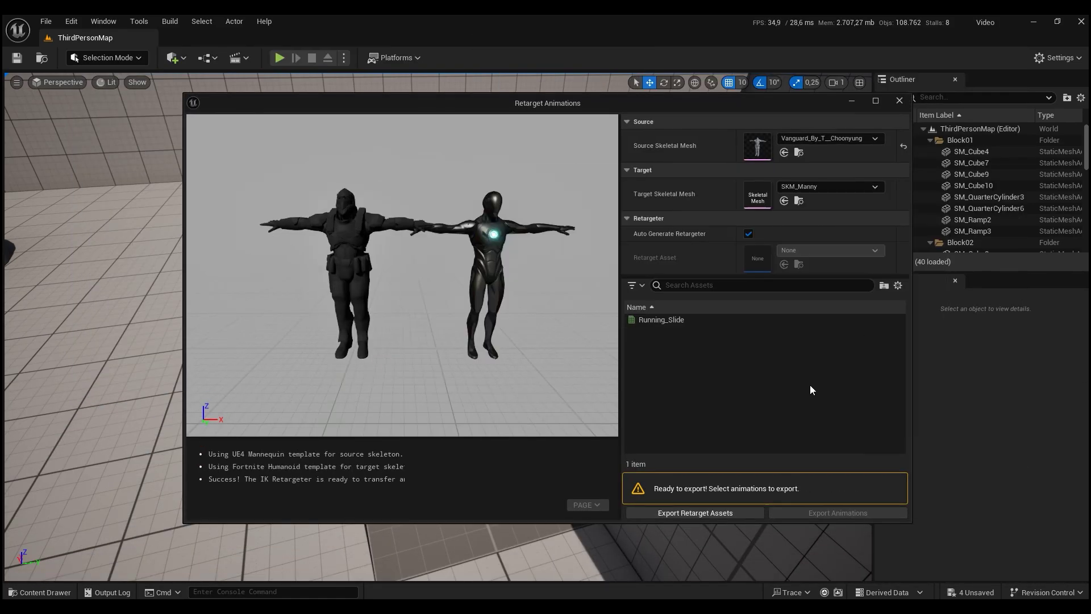
left_click(658, 318)
left_click(796, 512)
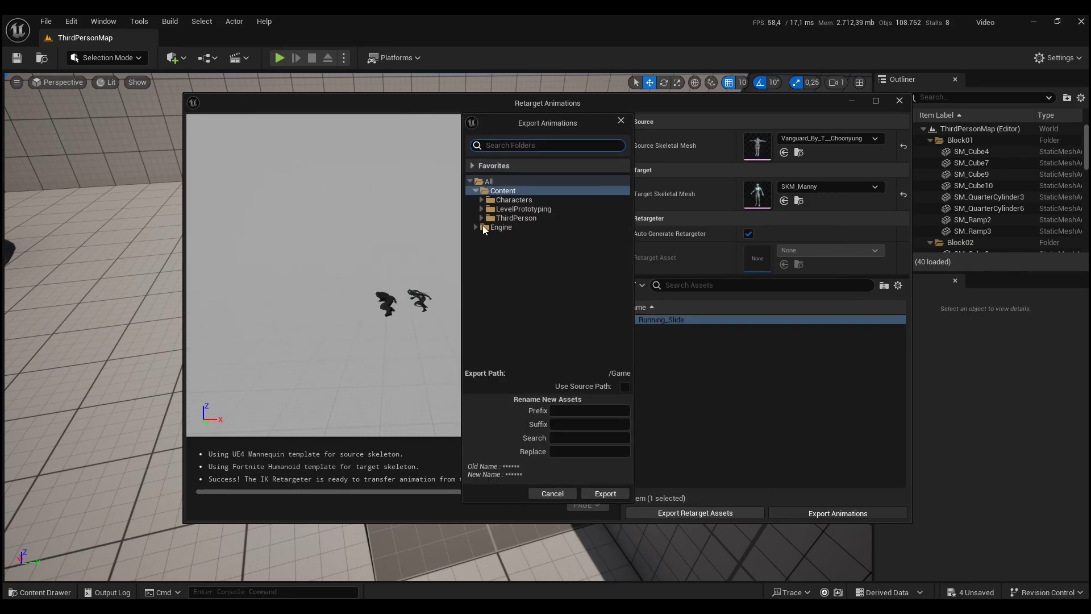
left_click(601, 493)
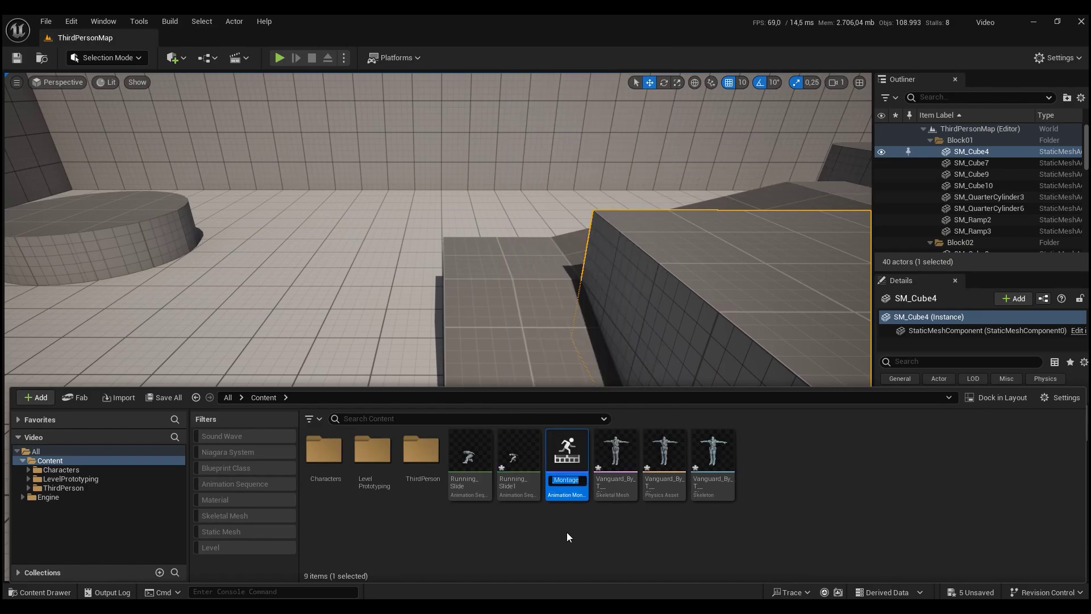
- Open BP_ThirdPersonCharacter from the ThirdPerson Blueprints folder and trigger a slide with C
double_click(327, 455)
double_click(328, 468)
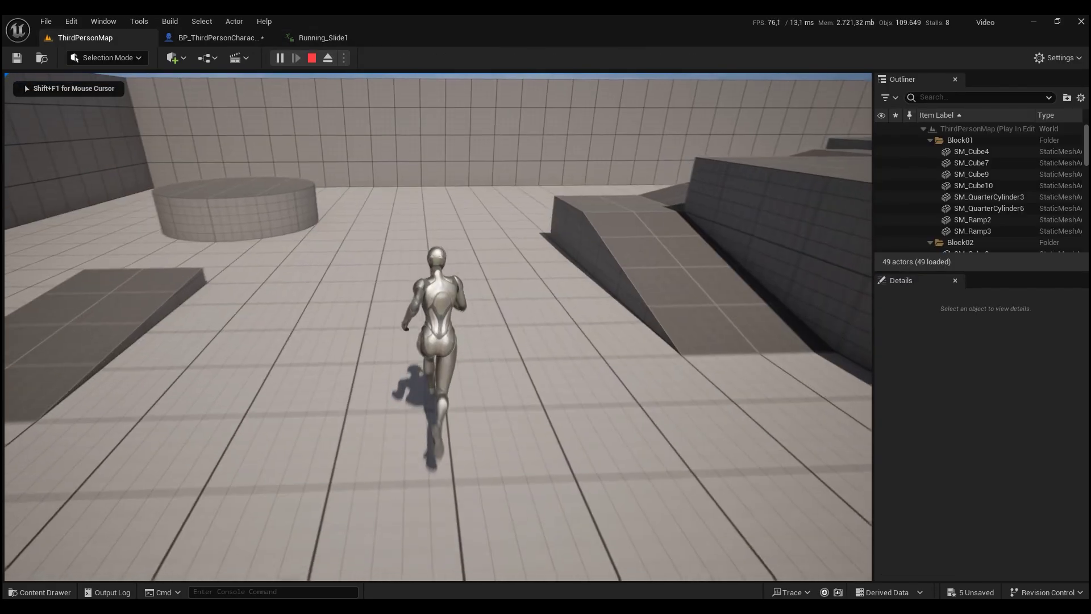
key("c")
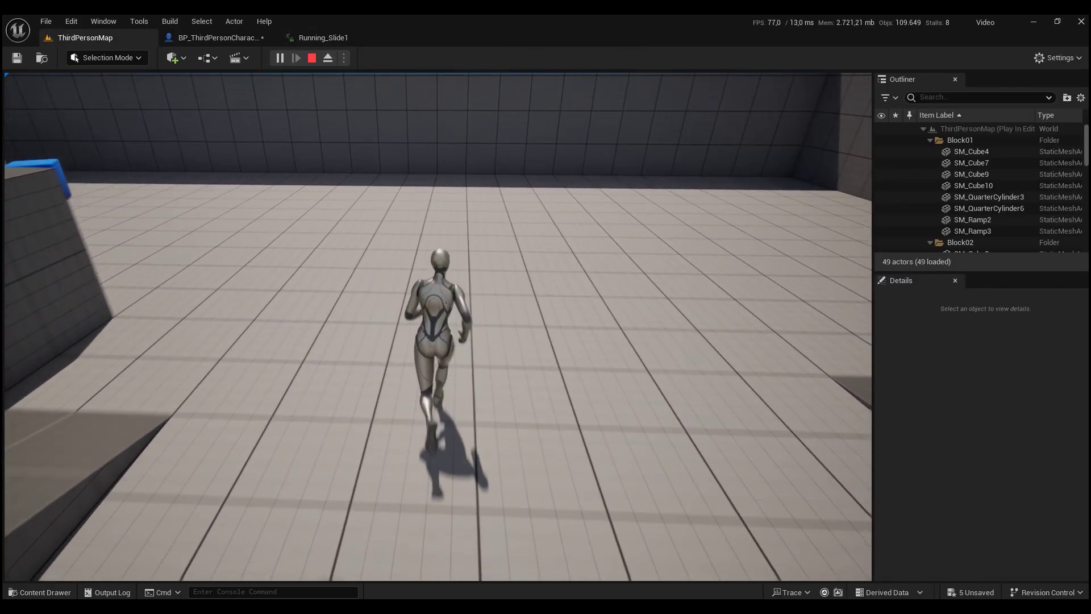
- Trigger the slide twice with C while running in play mode
key("c")
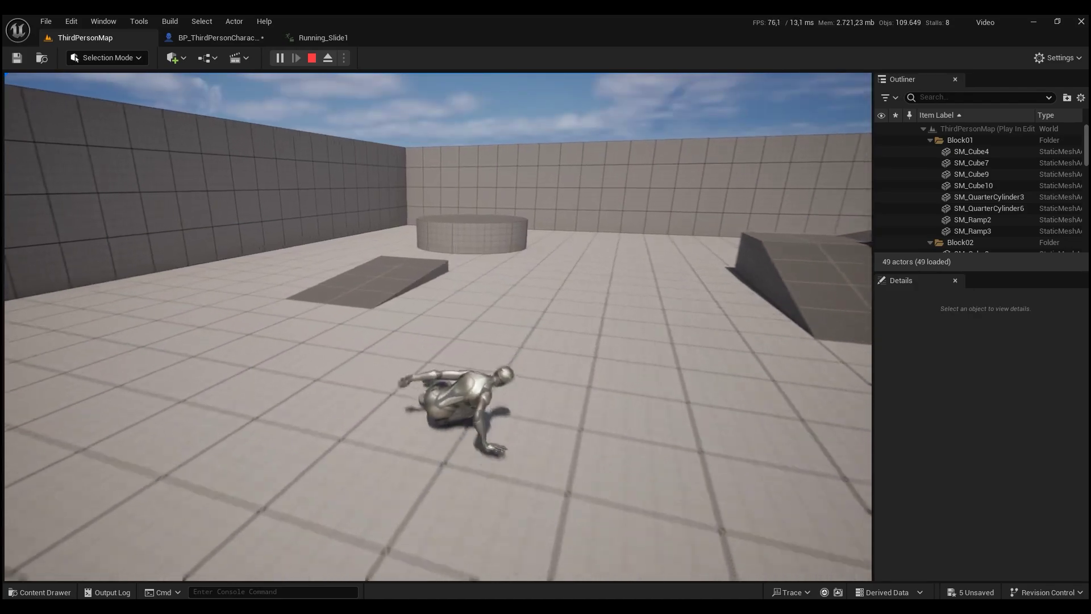
key("c")
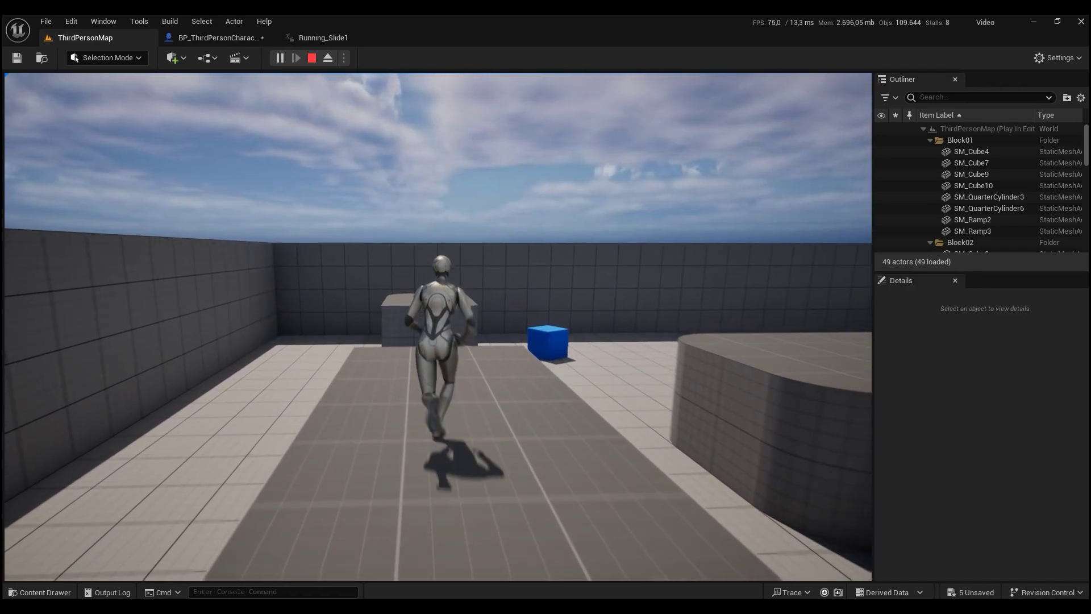
- Stop play, open the Content Drawer, and start Retarget Animations from Running_Slide1
key("Escape")
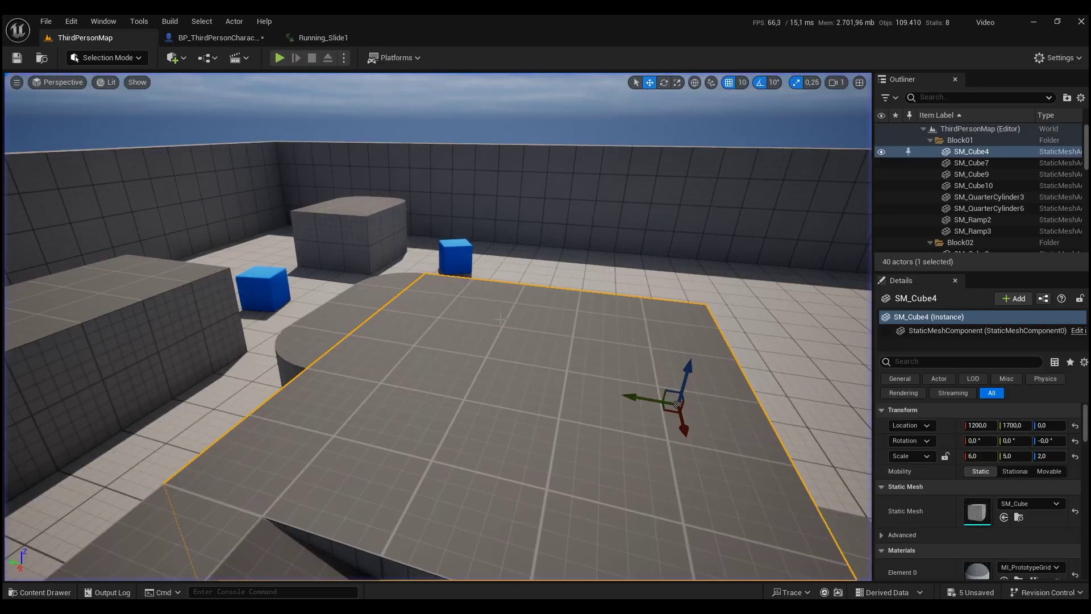
key("ctrl+space")
left_click(527, 498)
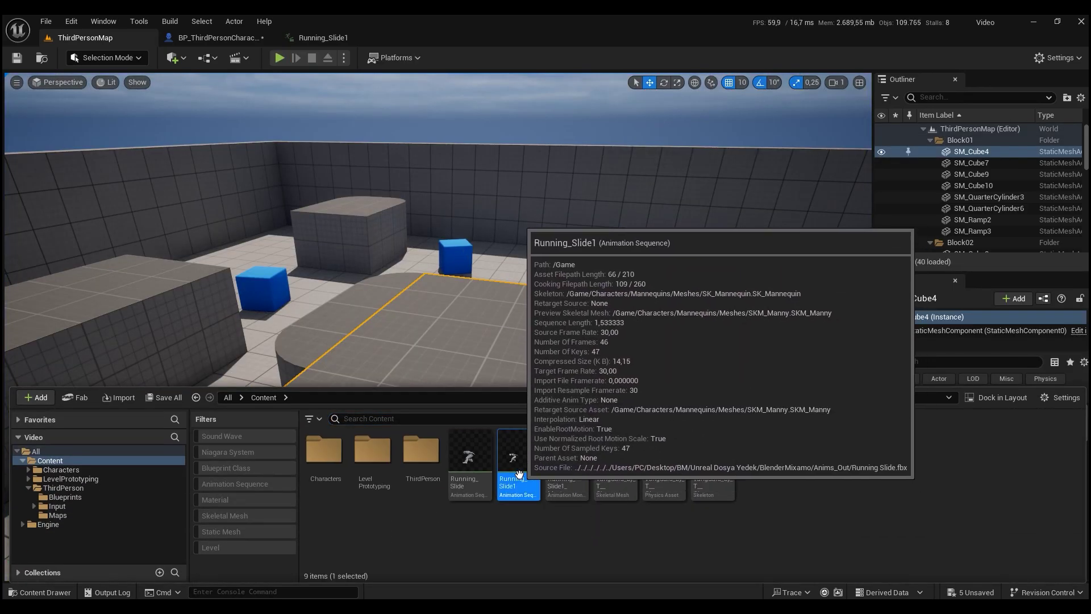
right_click(526, 498)
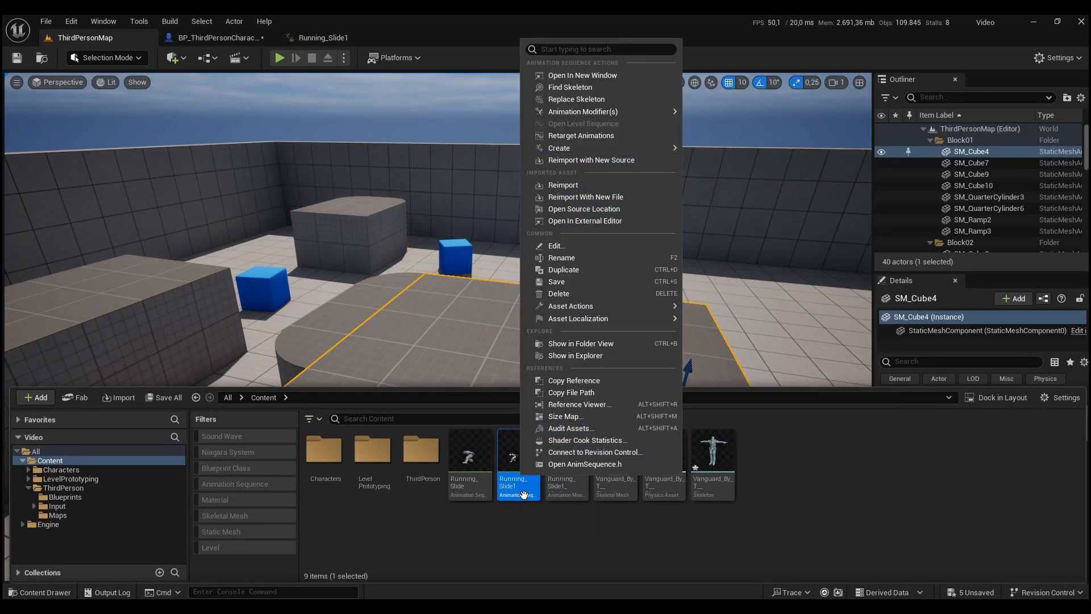
left_click(535, 473, "ctrl")
left_click(511, 469)
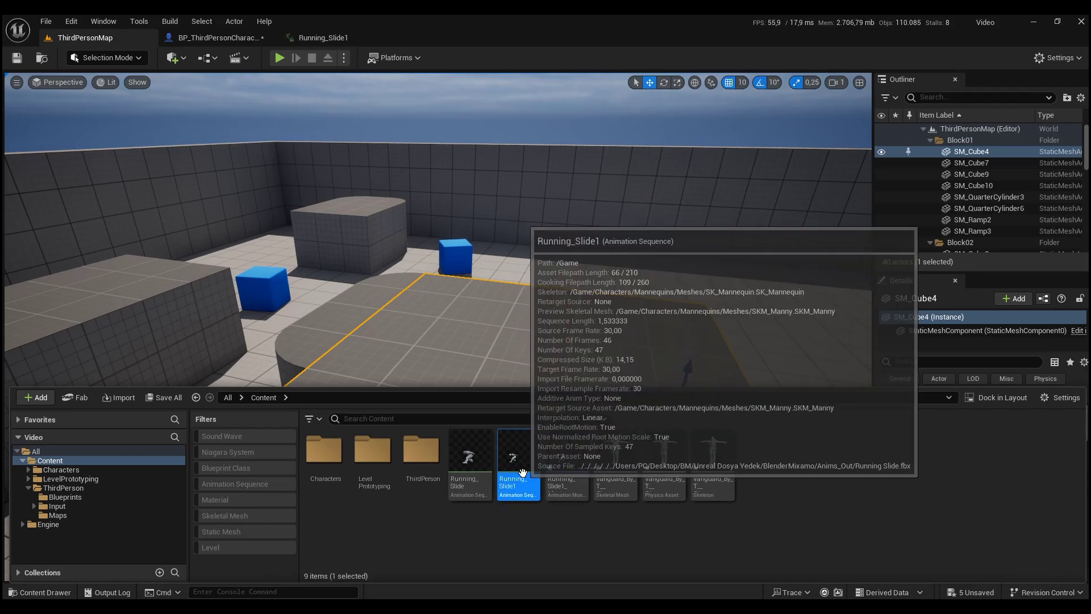
right_click(511, 469)
left_click(603, 128)
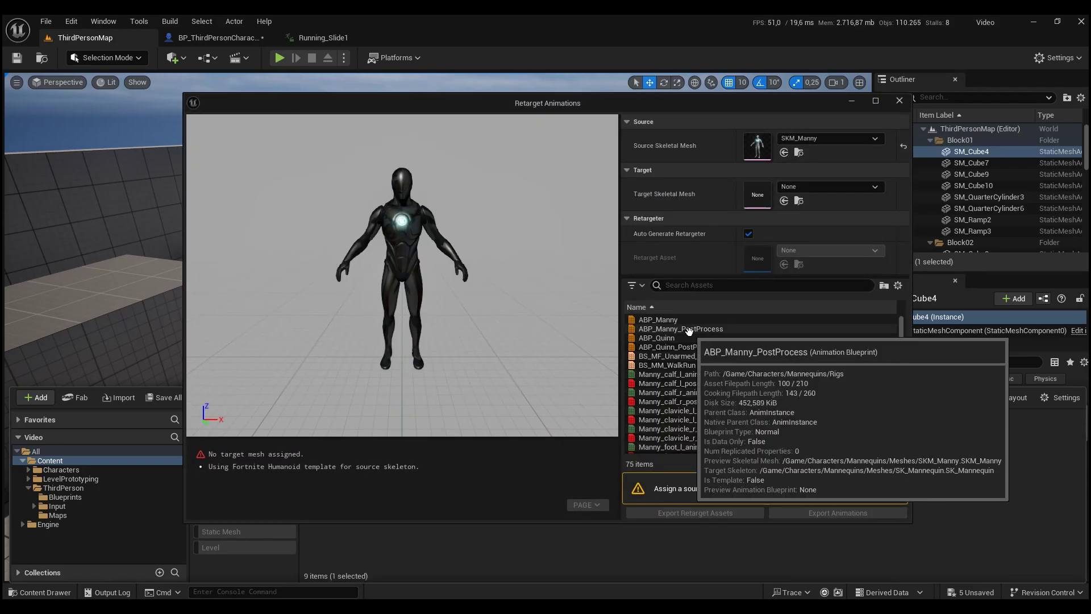
- Scroll the asset list and preview a jump animation on both characters
scroll(727, 391, "down", 1)
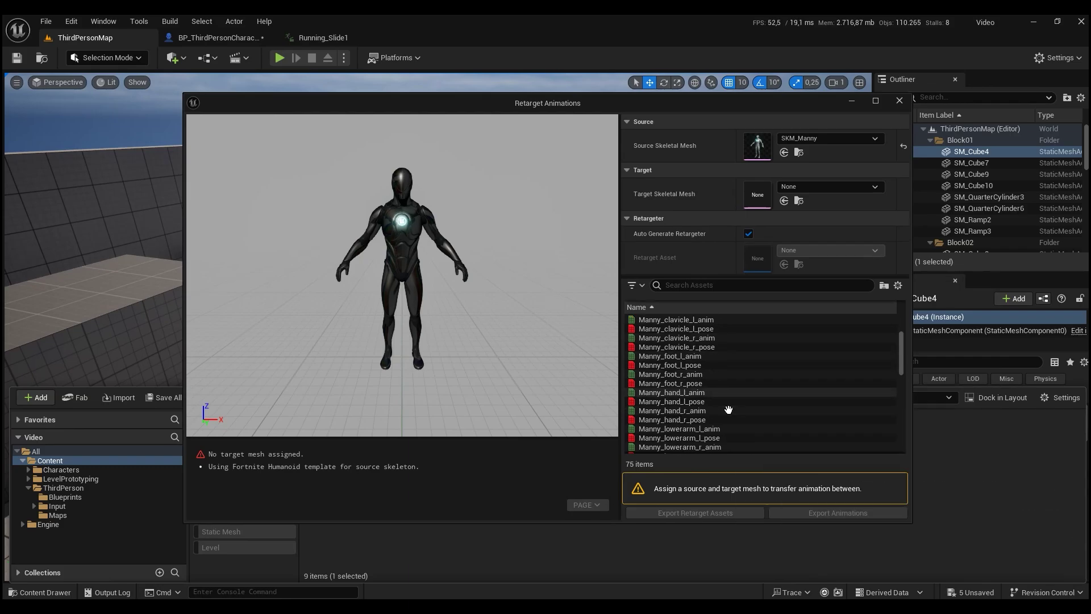
scroll(728, 410, "down", 2)
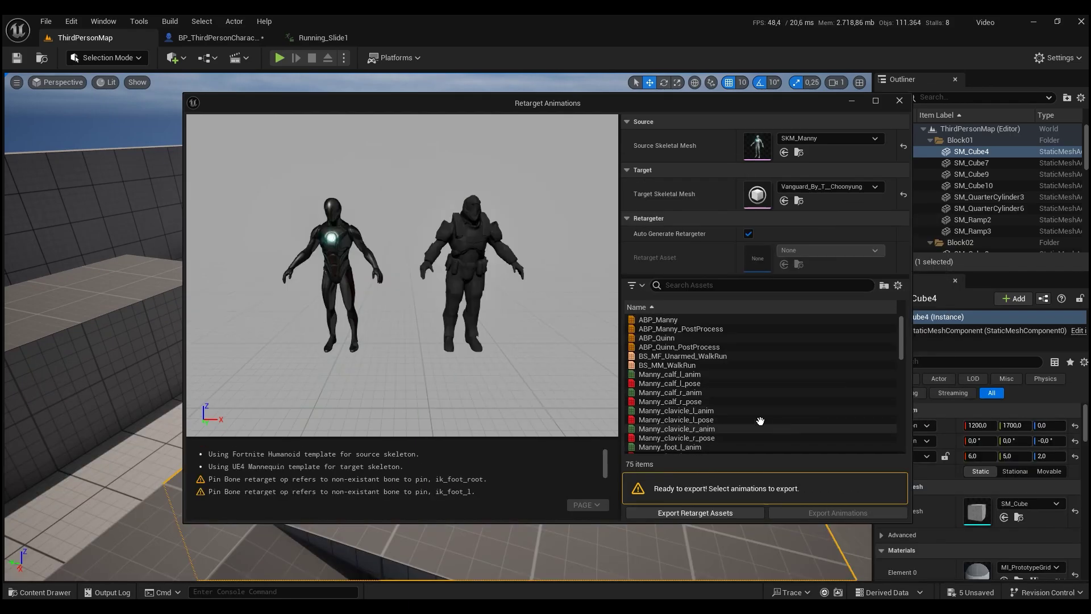
scroll(708, 364, "down", 5)
left_click(708, 345)
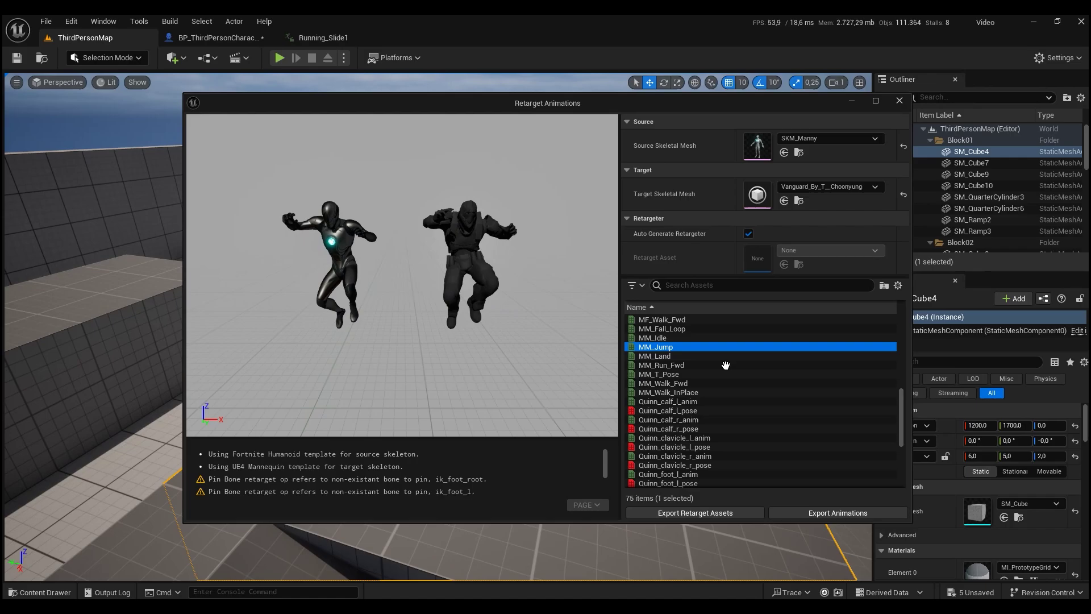
- Select the range of animation assets and export them into the Content folder
scroll(693, 432, "down", 10)
left_click(686, 474)
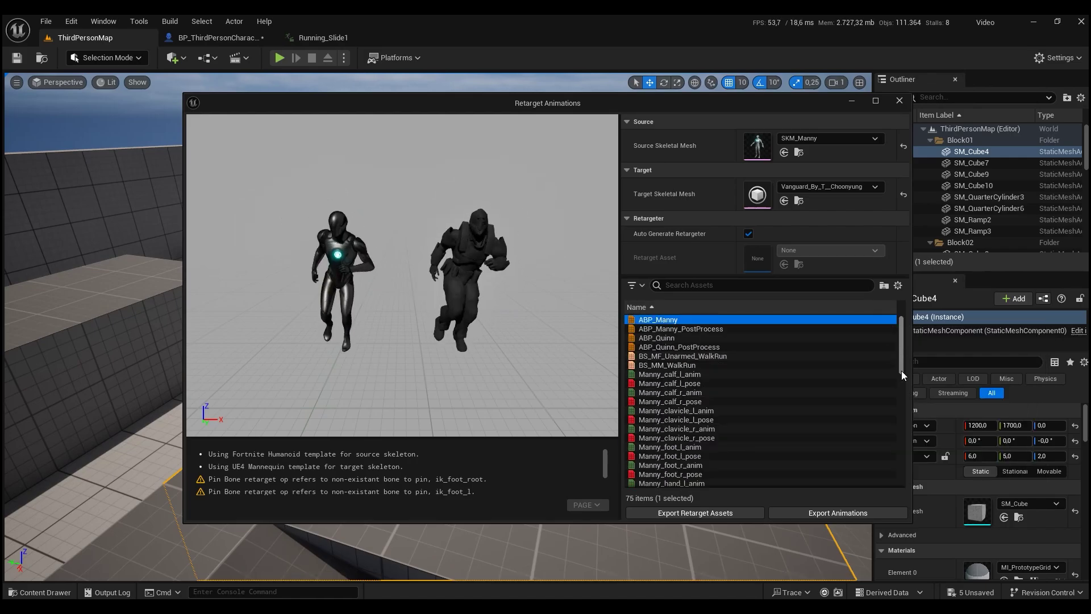
left_click(678, 465, "shift")
left_click(837, 513)
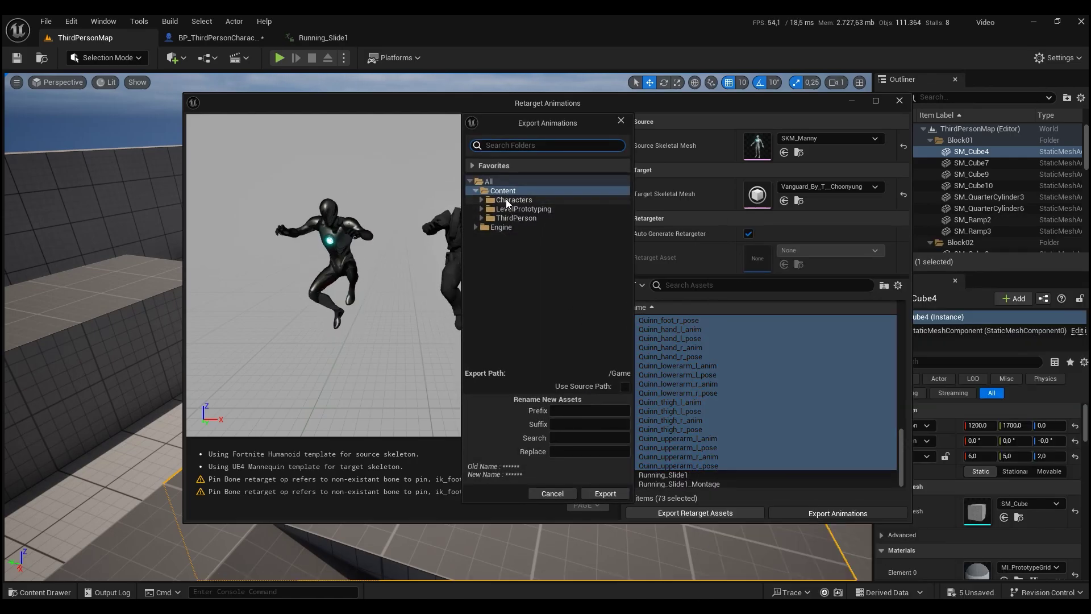
left_click(587, 493)
left_click(648, 363)
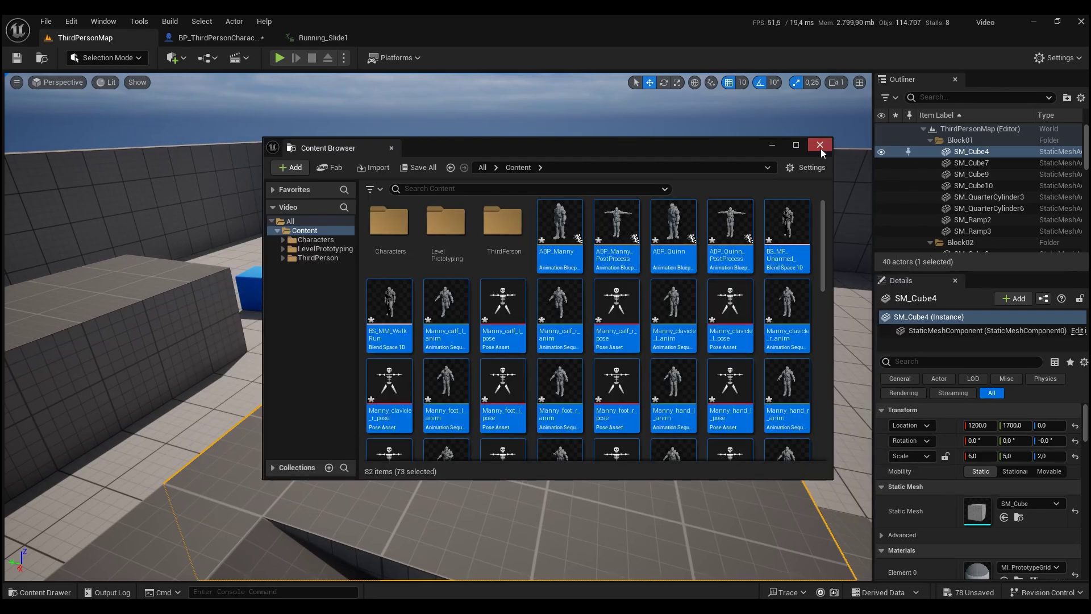
- In BP_ThirdPersonCharacter, set the Skeletal Mesh Asset to Vanguard
left_click(821, 148)
key("ctrl+space")
double_click(470, 449)
double_click(324, 449)
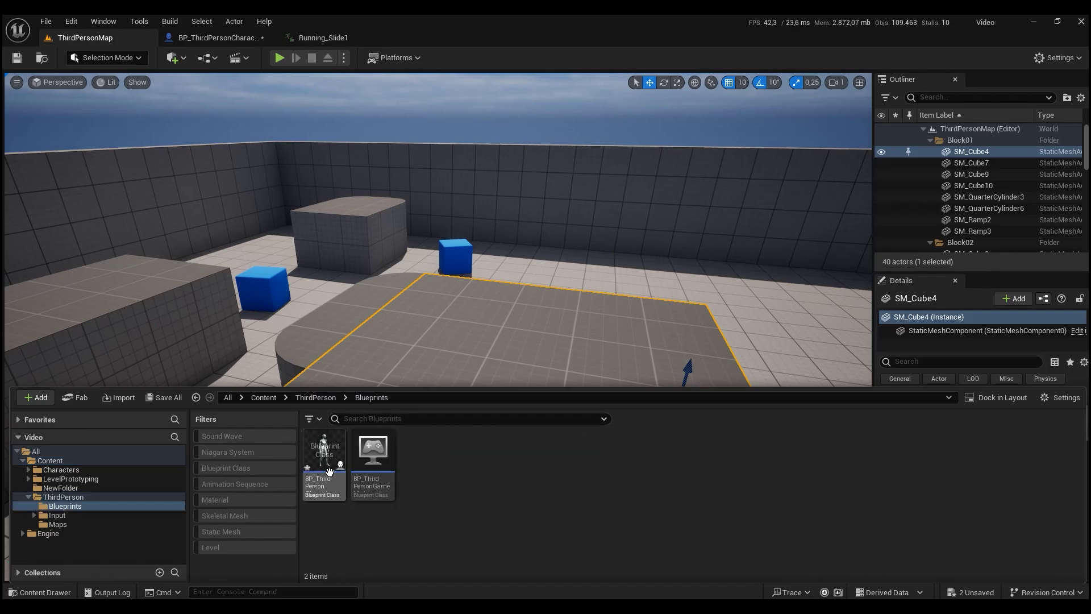
double_click(324, 450)
left_click(225, 79)
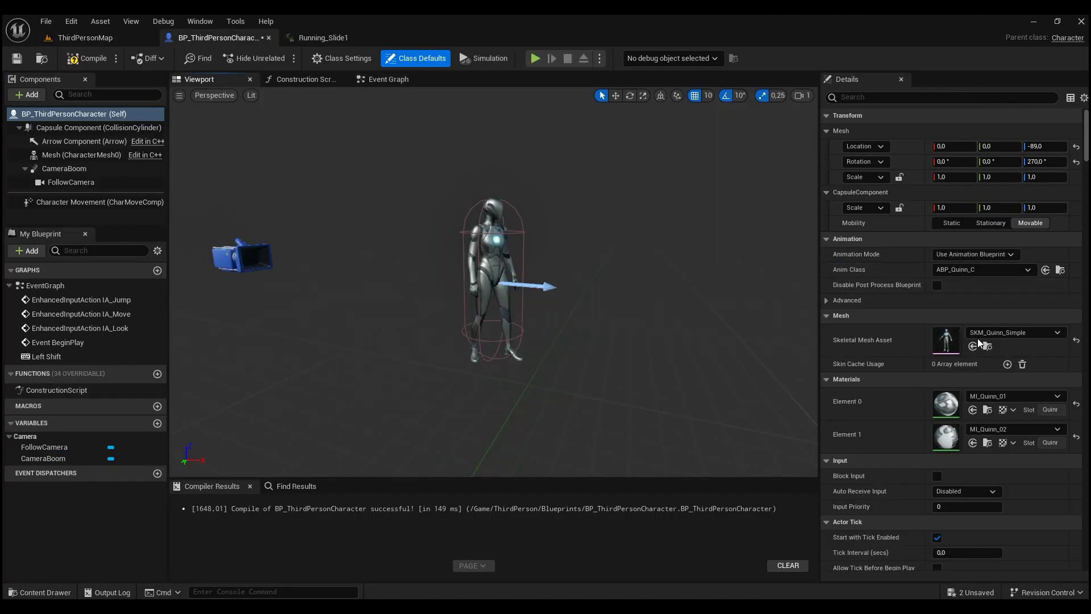
left_click(999, 336)
left_click(995, 534)
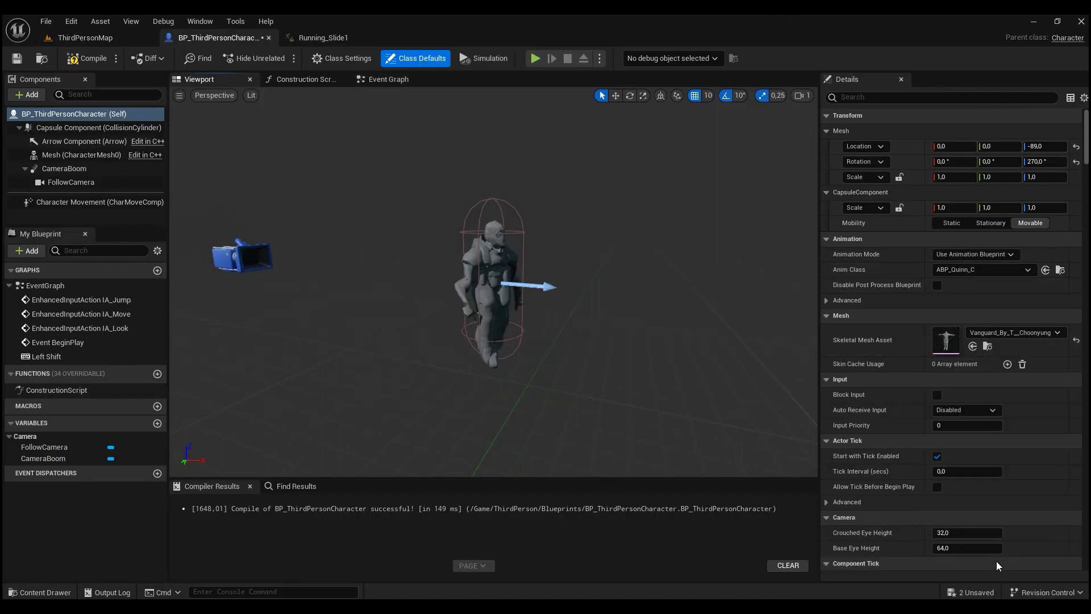
- Assign the retargeted ABP_Manny from NewFolder as the Anim Class, then open ABP_Manny
key("ctrl+space")
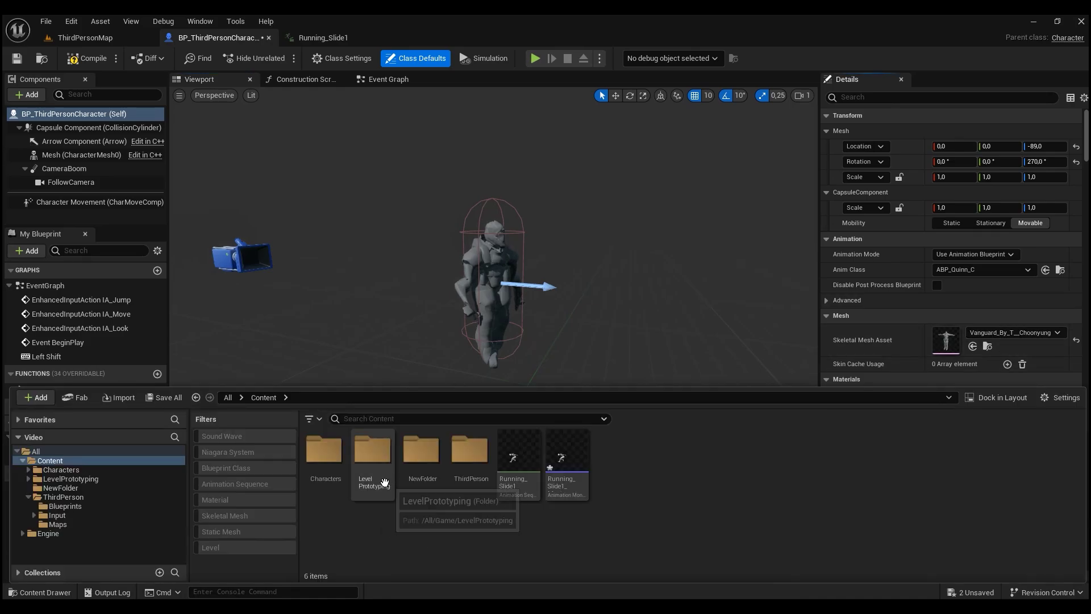
double_click(421, 452)
left_click(334, 473)
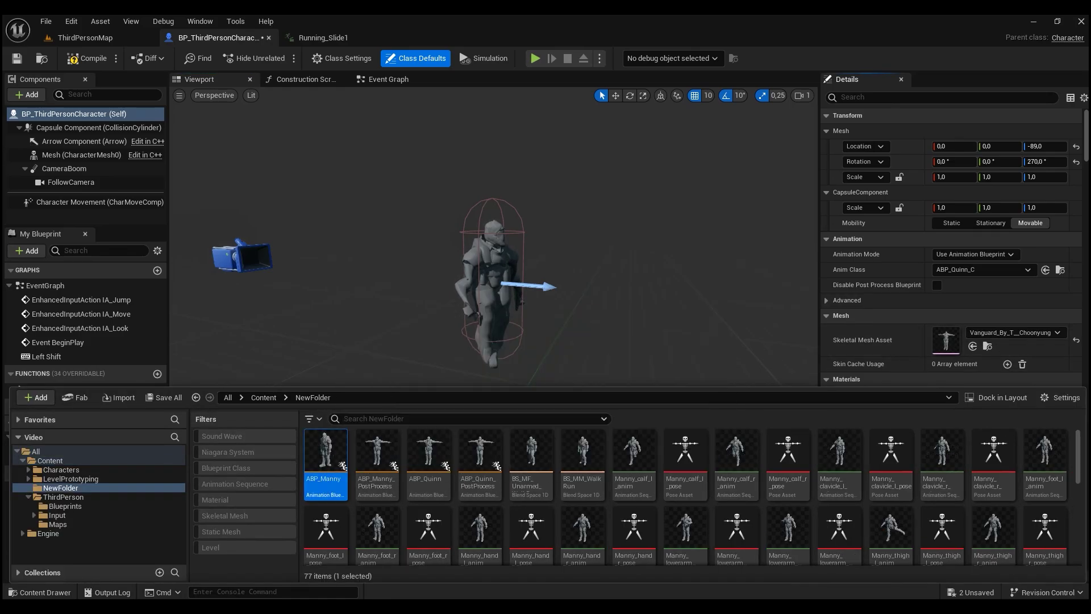
left_click(1046, 269)
key("ctrl+space")
double_click(325, 455)
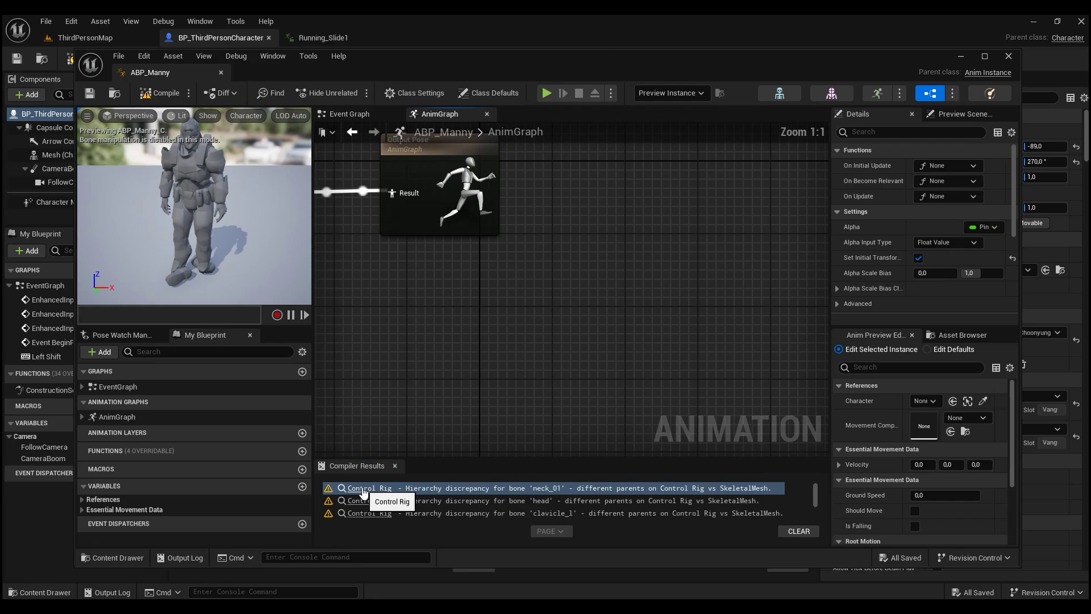
- Delete the Control Rig nodes from ABP_Manny, wire Slot to Output Pose, compile and save
left_click(364, 489)
left_click_drag(581, 231, 488, 269)
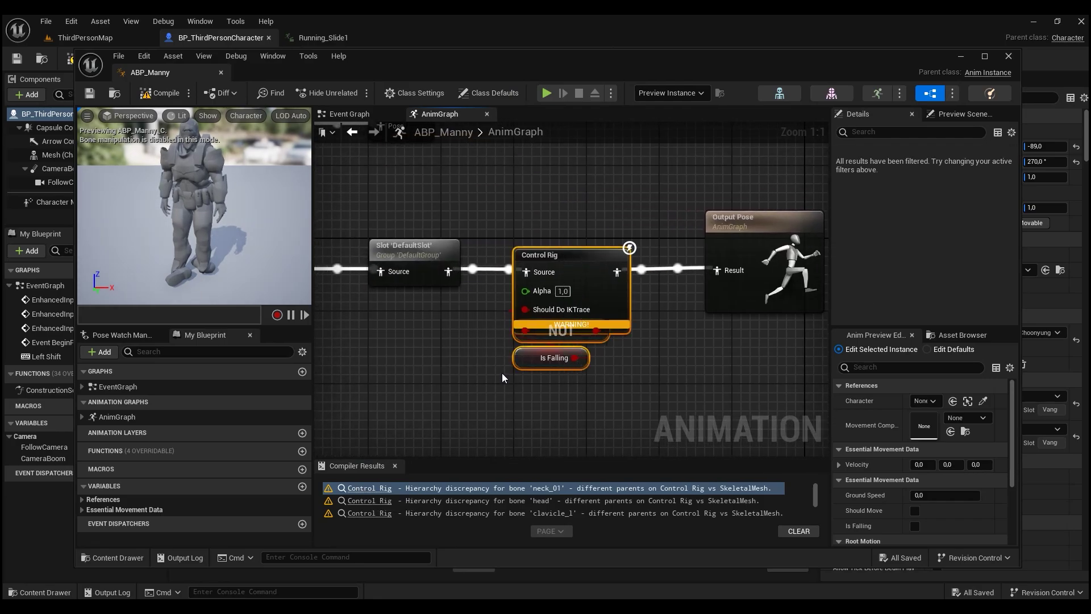
key("Delete")
left_click_drag(710, 276, 718, 268)
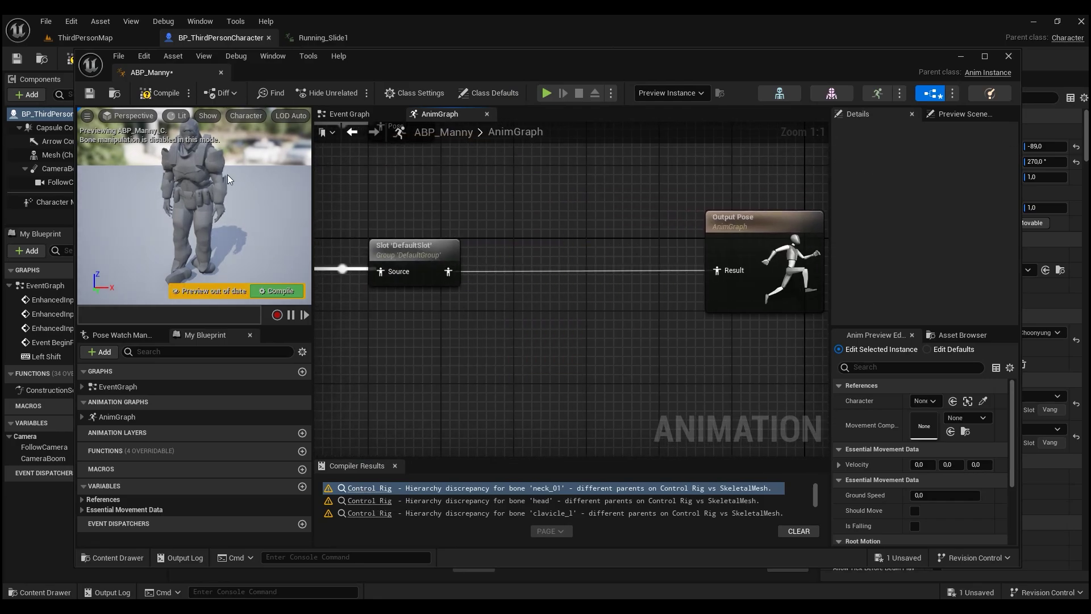
key("F7")
left_click(90, 94)
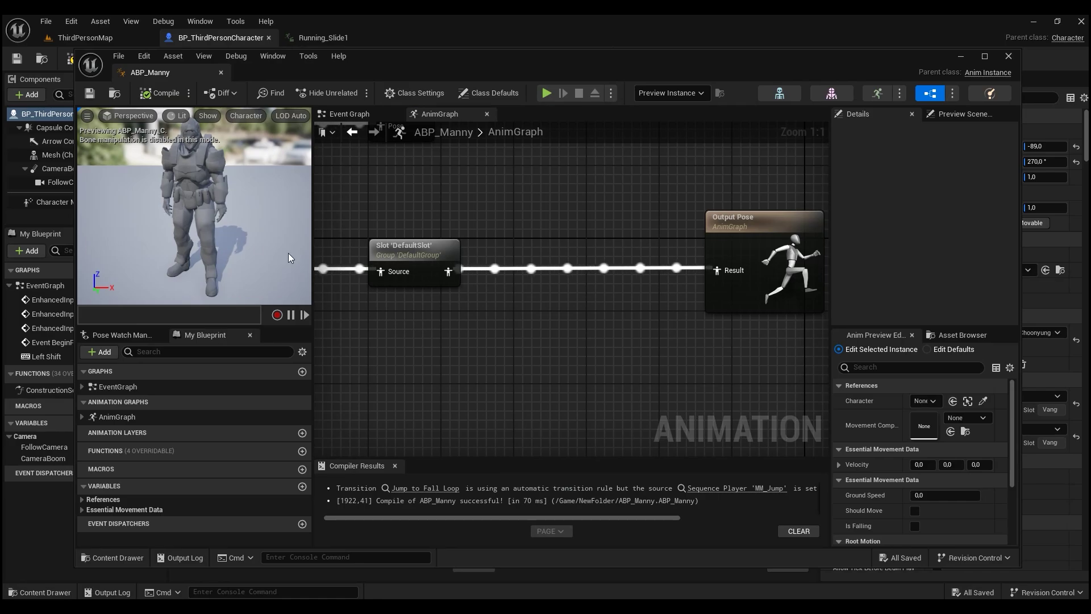
left_click(1009, 57)
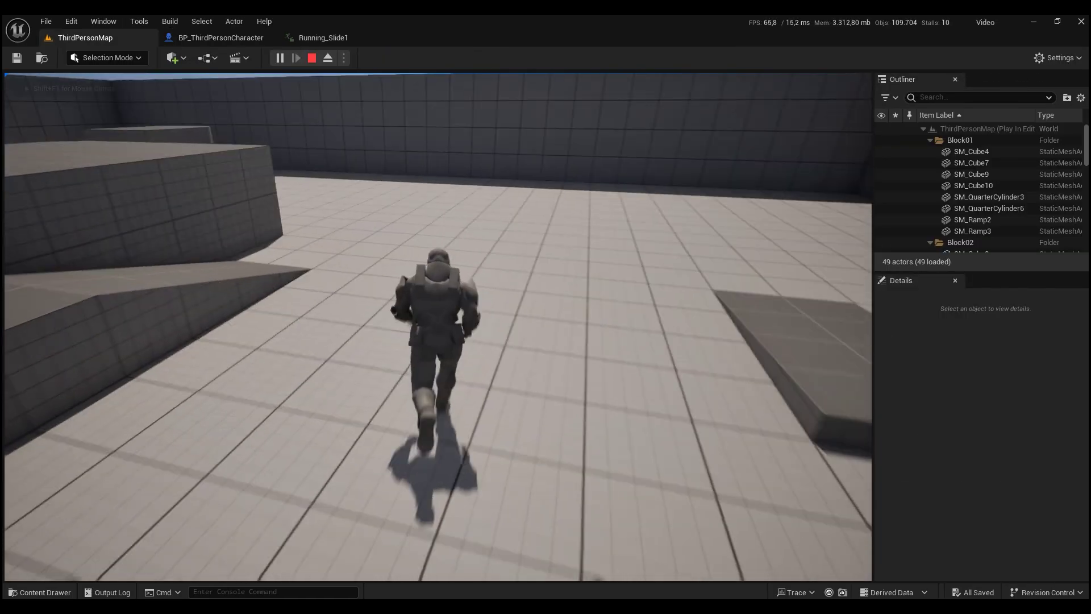
- Import the Vanguard FBX from File Explorer into the Content folder
key("Escape")
key("ctrl+space")
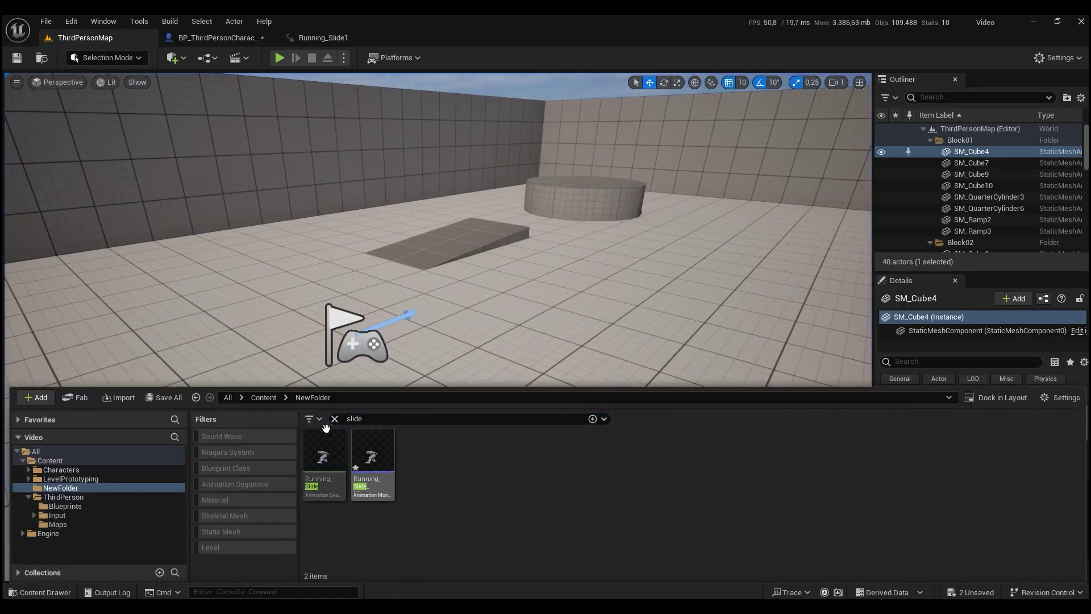
left_click(334, 418)
left_click(264, 398)
key("alt+Tab")
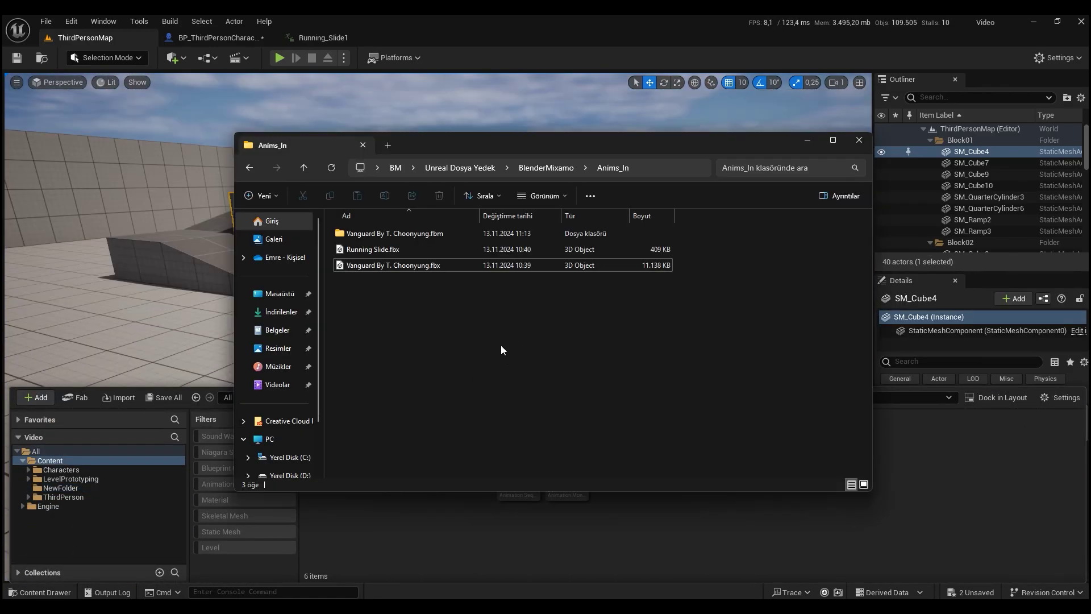
left_click_drag(659, 472, 704, 524)
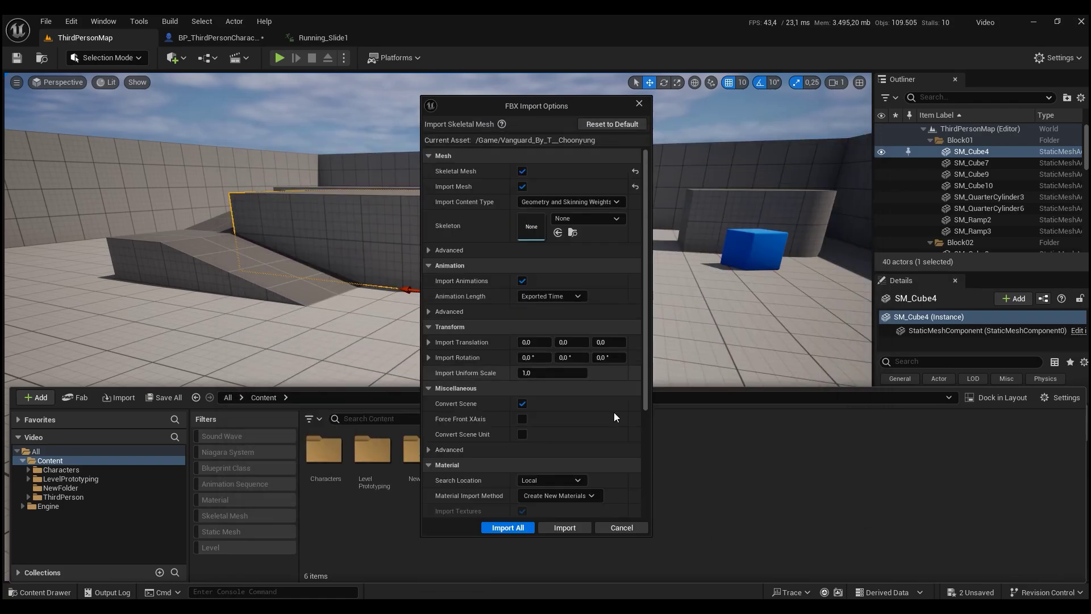
left_click(504, 524)
- Move the imported Vanguard assets into NewFolder
left_click(1045, 454, "shift")
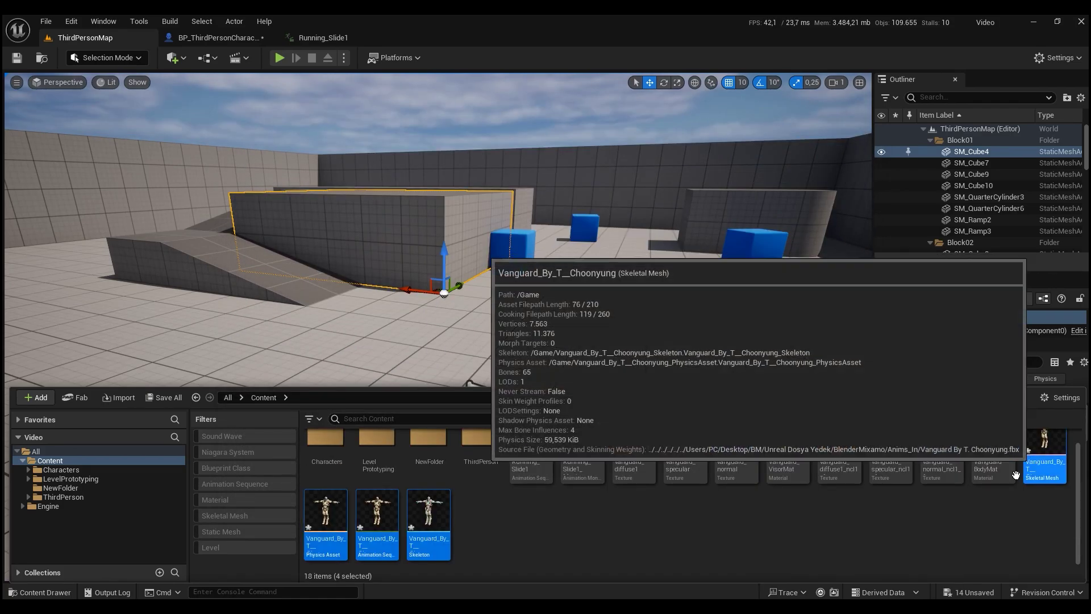
left_click_drag(1045, 454, 429, 446)
left_click(433, 494)
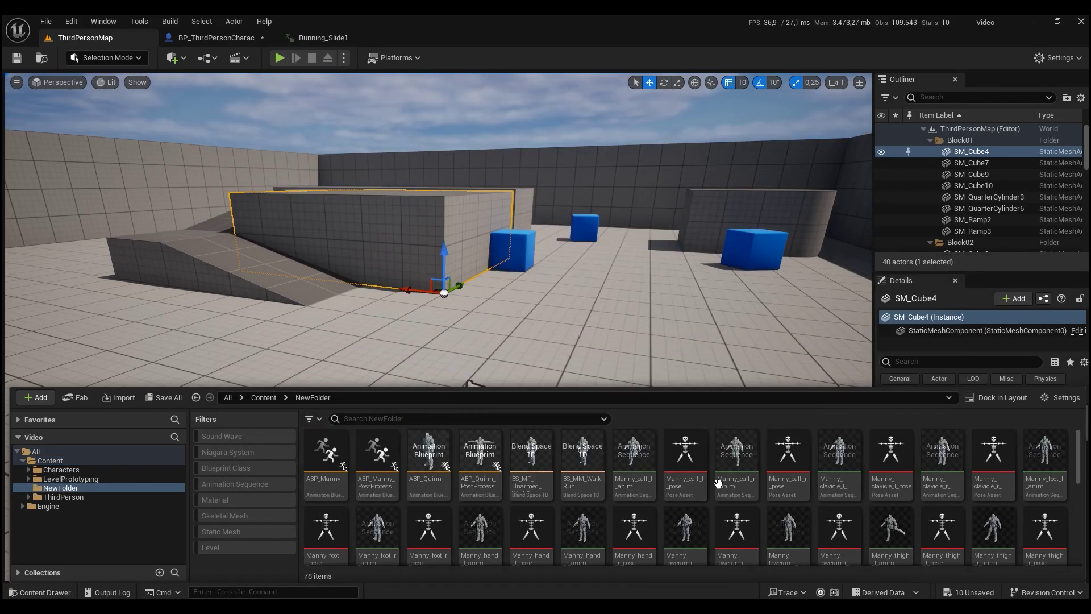
- Assign VanguardBodyMat and VisorMat to the Vanguard skeletal mesh's material slots
scroll(567, 503, "down", 3)
scroll(623, 506, "down", 3)
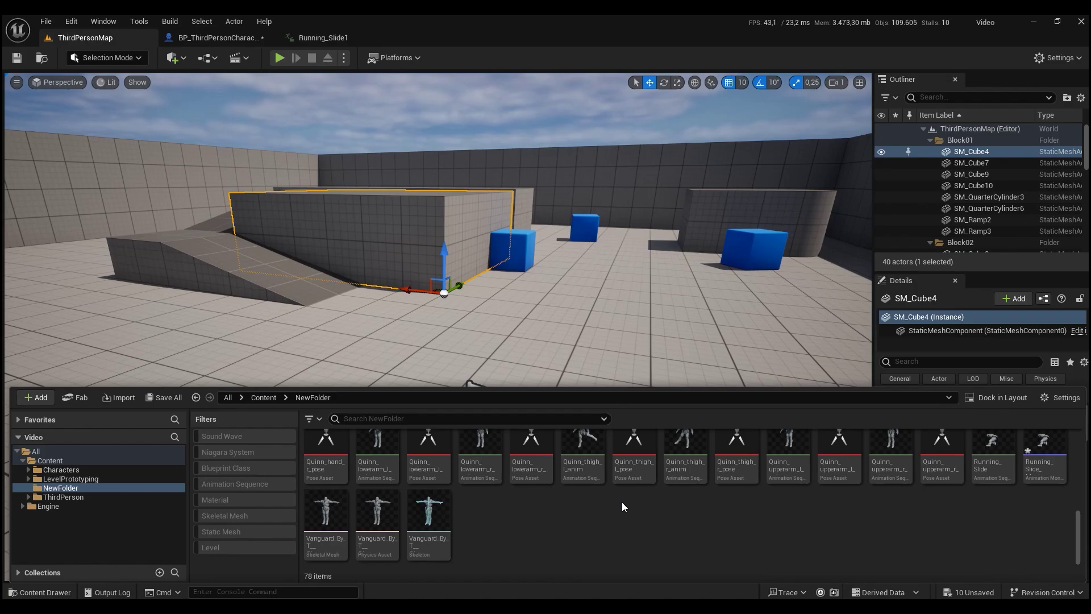
double_click(345, 514)
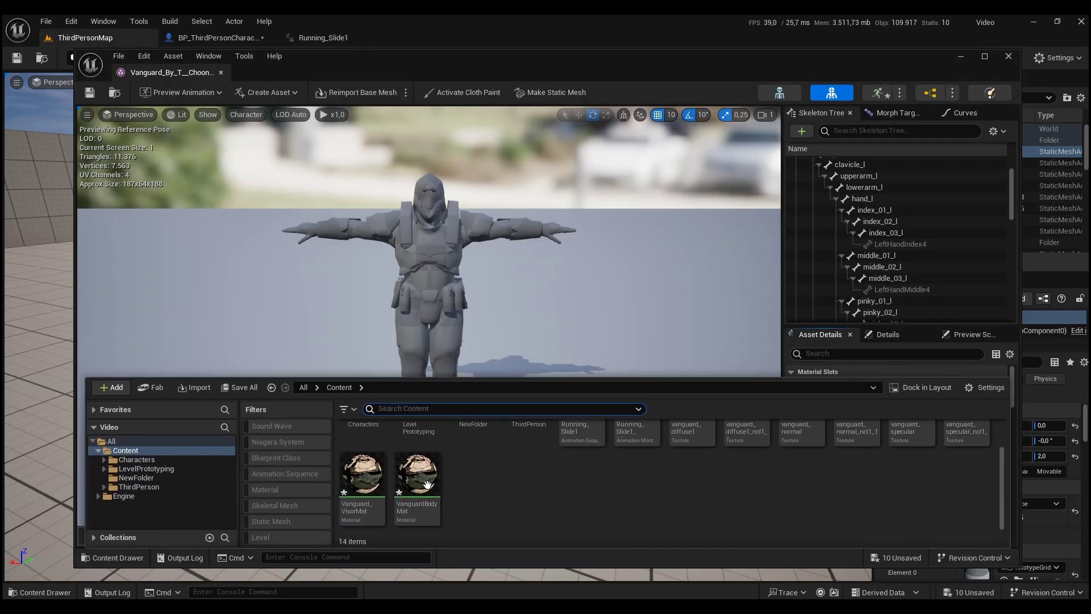
left_click(428, 484)
left_click(943, 354)
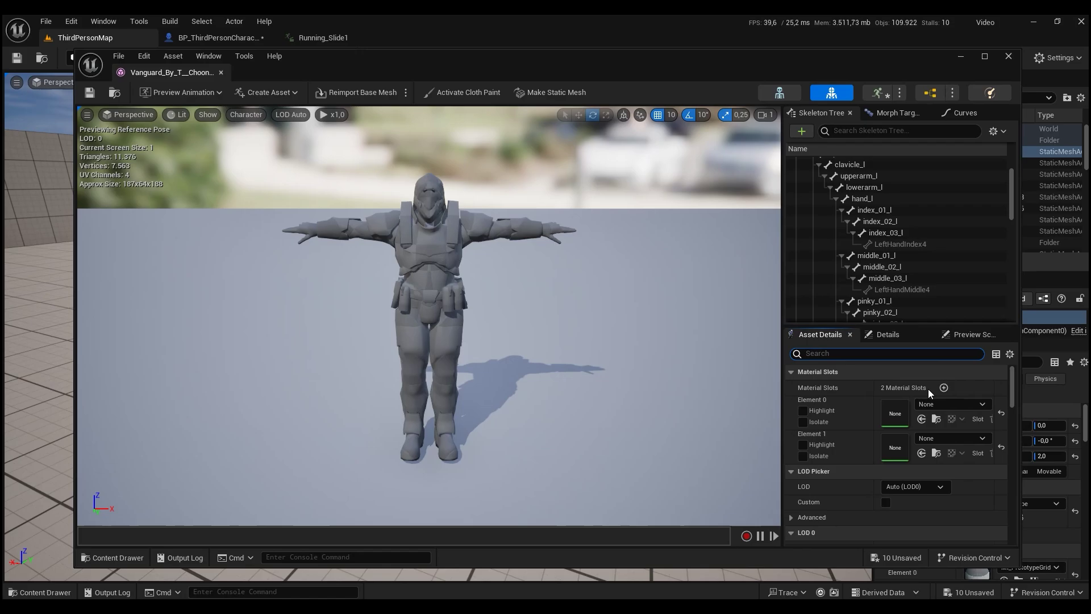
left_click(922, 420)
key("ctrl+space")
left_click(930, 351)
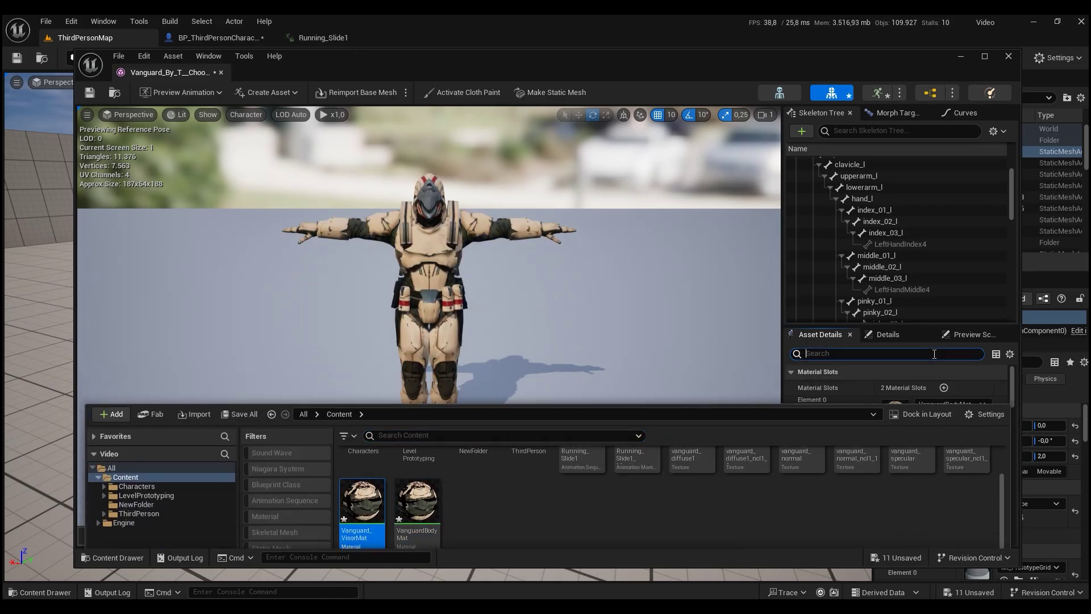
left_click(960, 55)
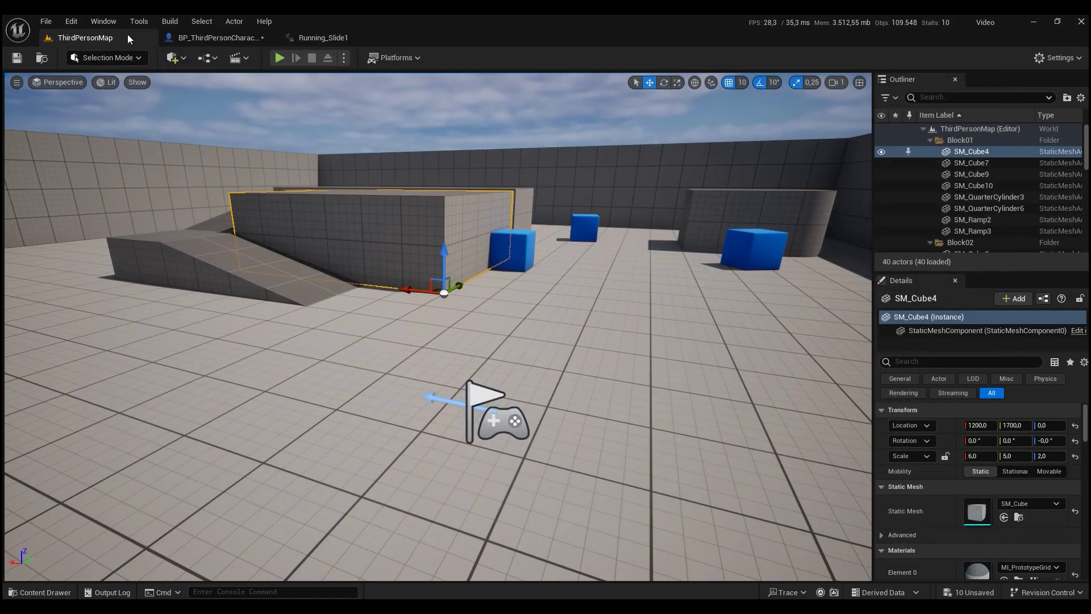
- Play the level, trigger the slide with C, then run forward with W
left_click(279, 57)
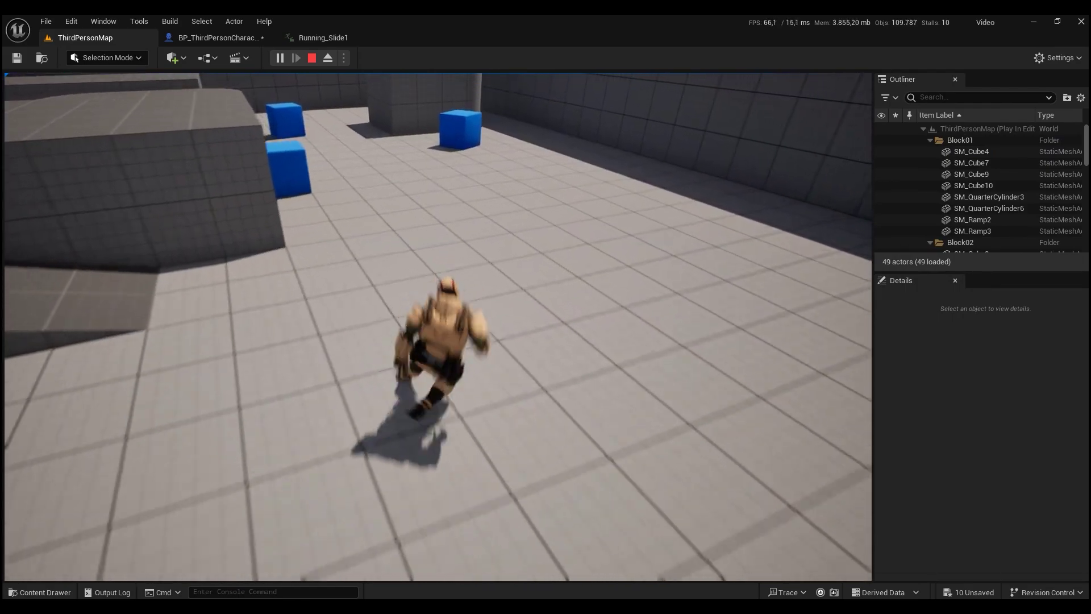
key("c")
key("w")
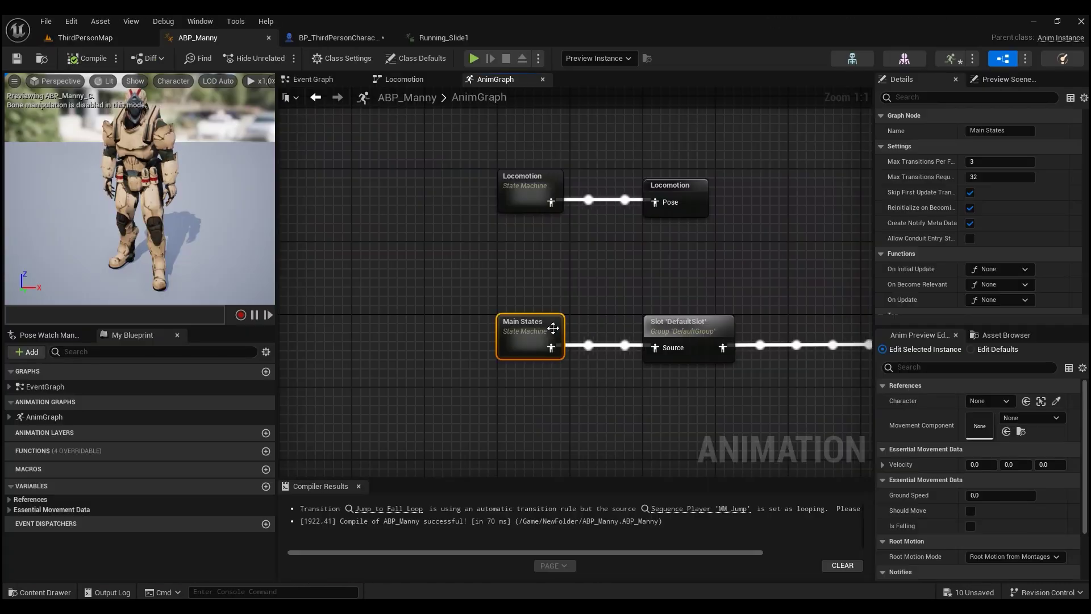
- Open the Main States state machine and then its Land state
double_click(554, 325)
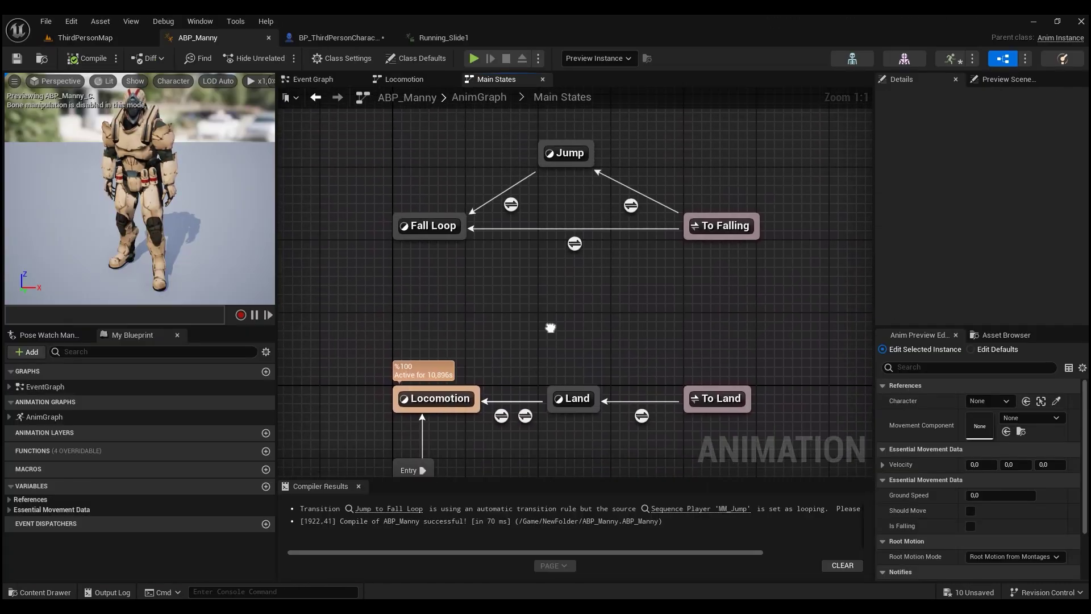
double_click(558, 392)
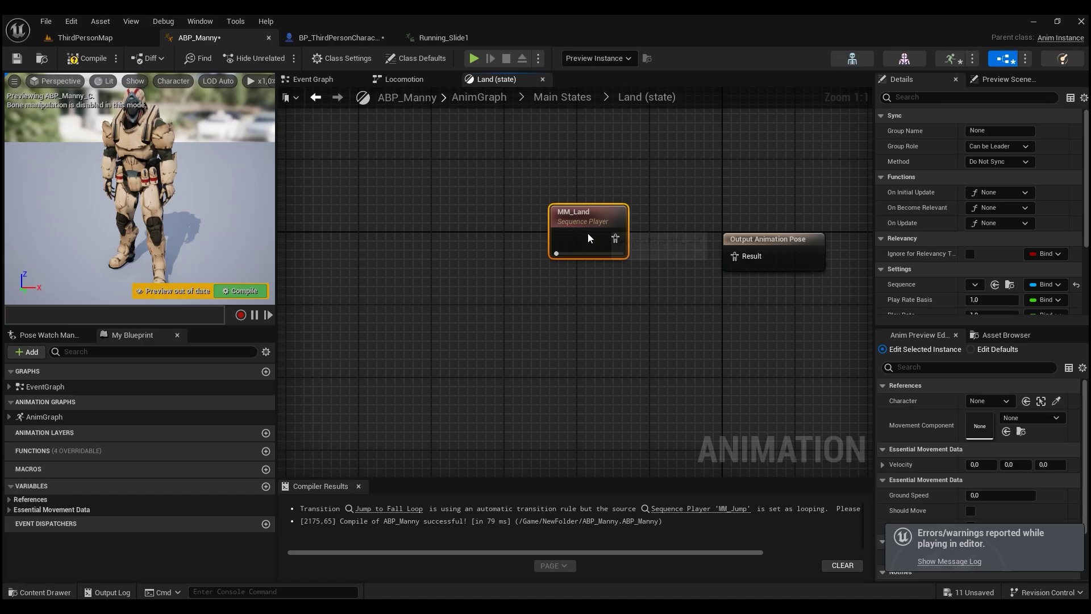